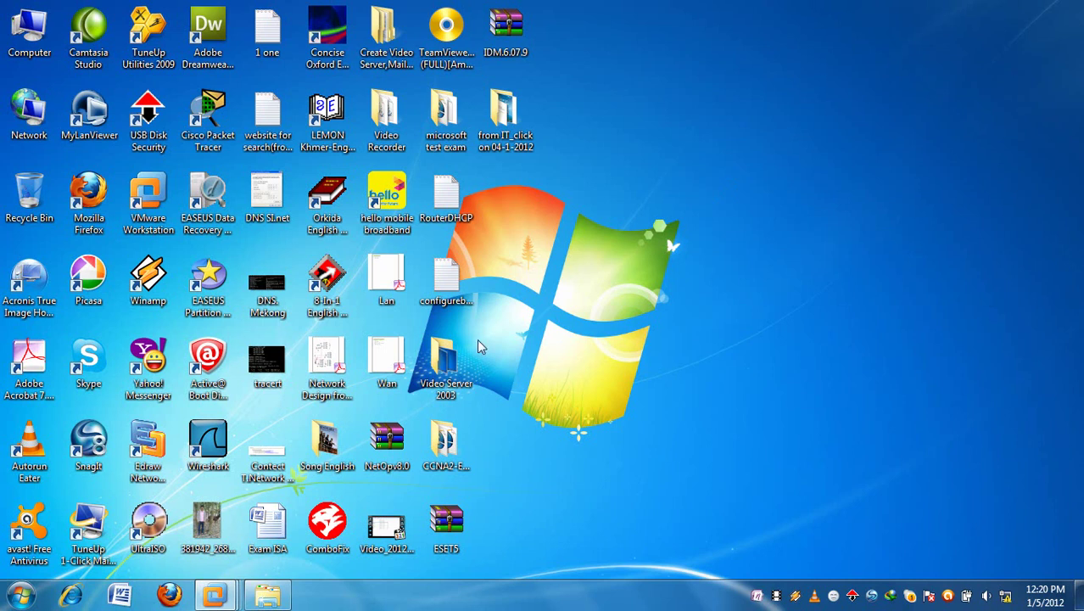
- Bring up the VMware Workstation taskbar previews, which include the running Window XP(PC2) machine
{"action": "mouse_move", "coordinate": [214, 594]}
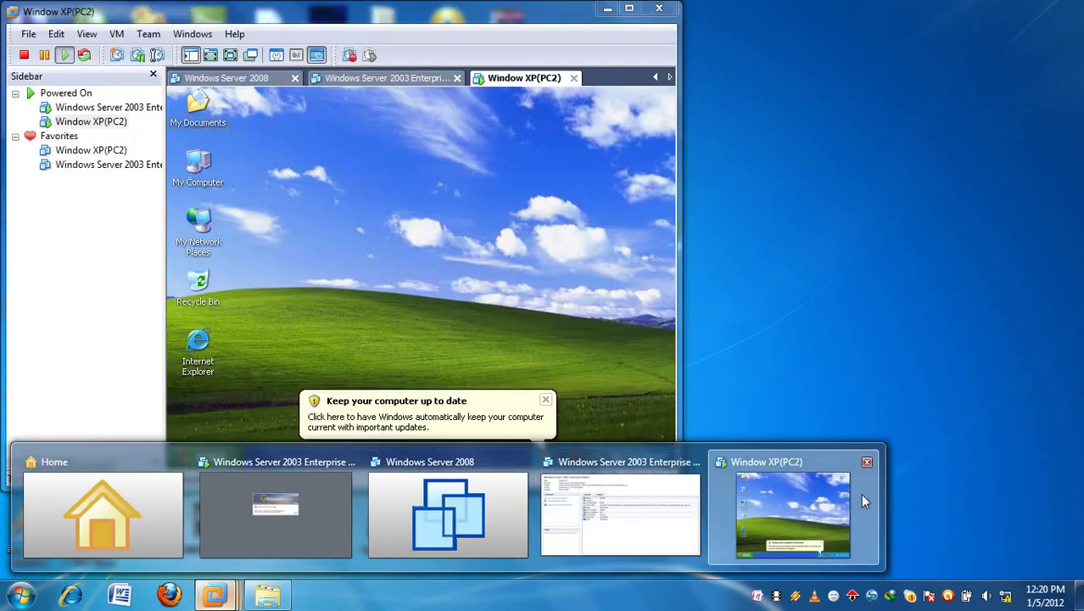
- Bring Window XP(PC2) to the front in full screen and refresh its desktop
{"action": "left_click", "coordinate": [805, 509]}
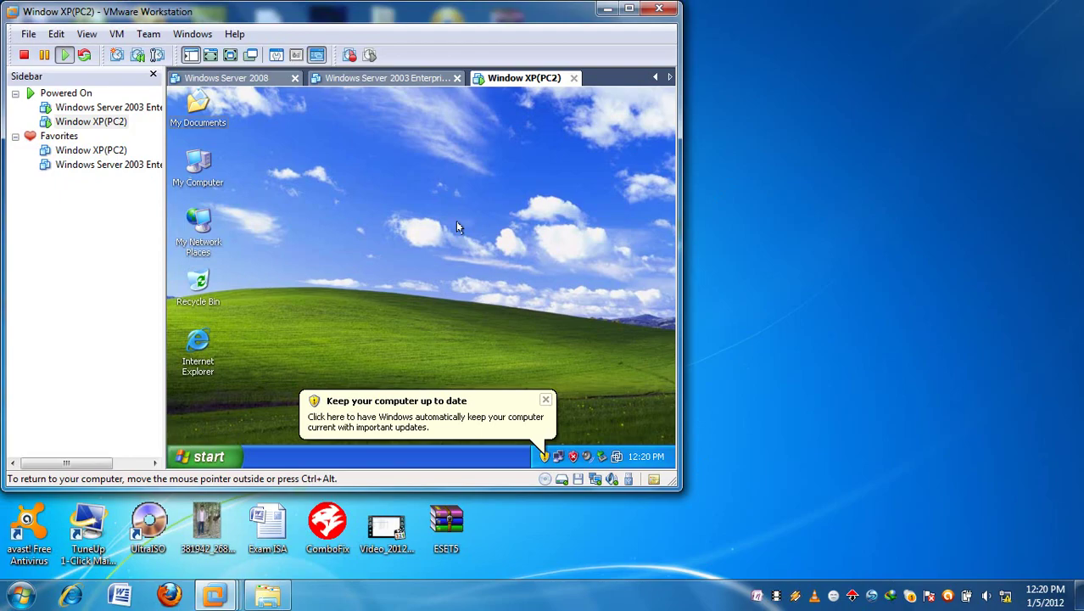
{"action": "key", "text": "ctrl+alt+Return"}
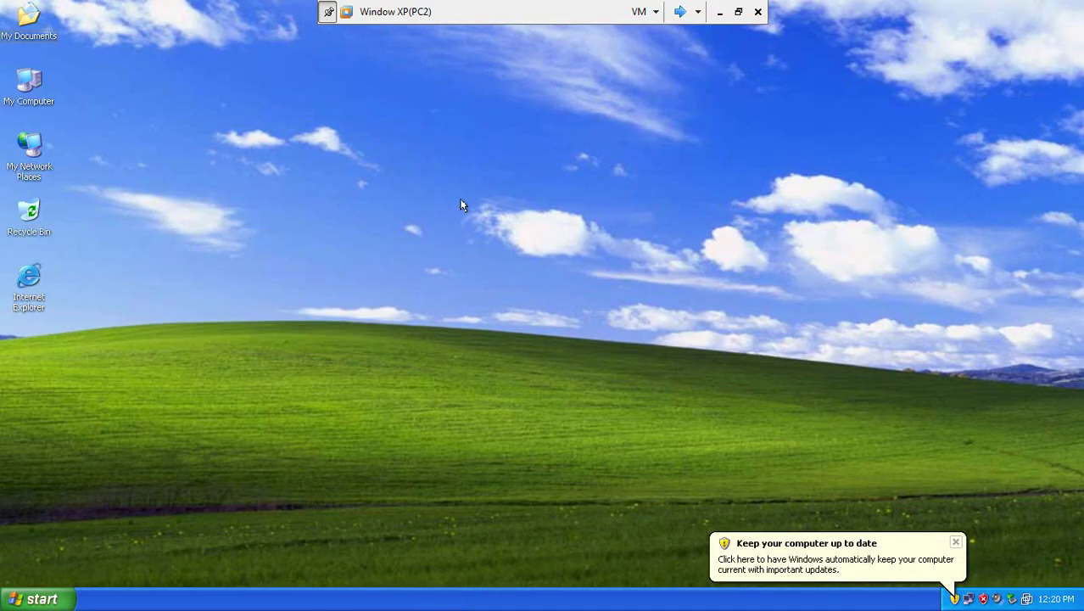
{"action": "right_click", "coordinate": [463, 204]}
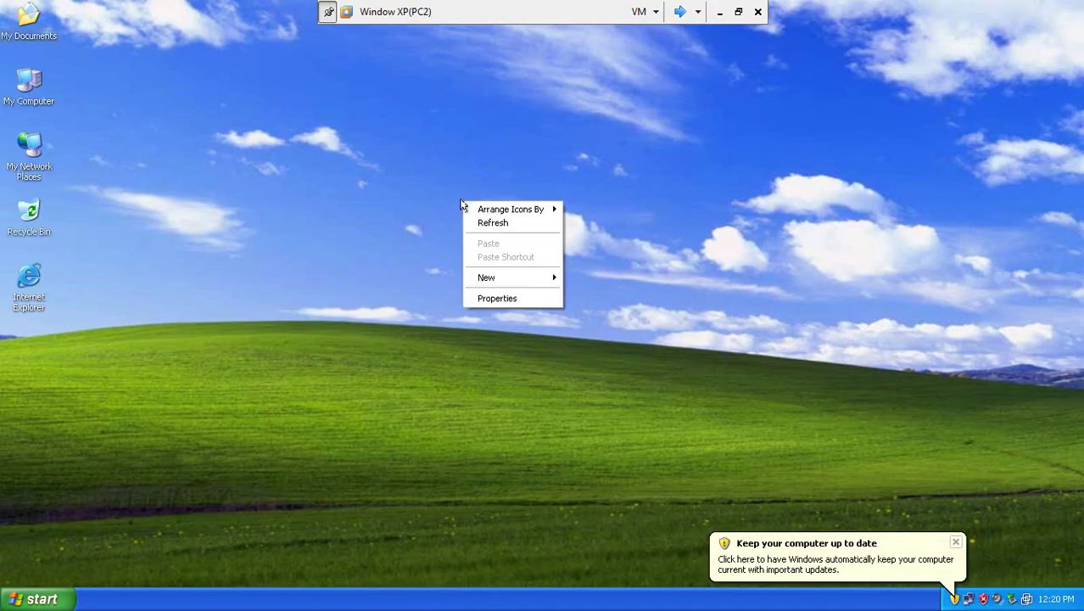
{"action": "left_click", "coordinate": [503, 222]}
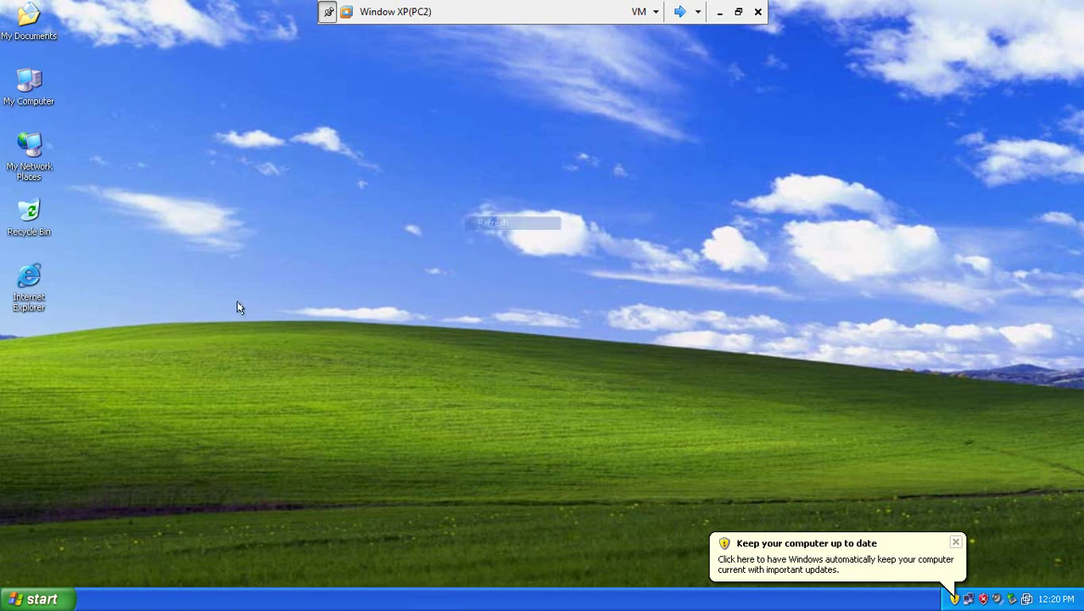
- Open the Local Area Connection's TCP/IP properties via My Network Places
{"action": "right_click", "coordinate": [29, 140]}
{"action": "left_click", "coordinate": [98, 275]}
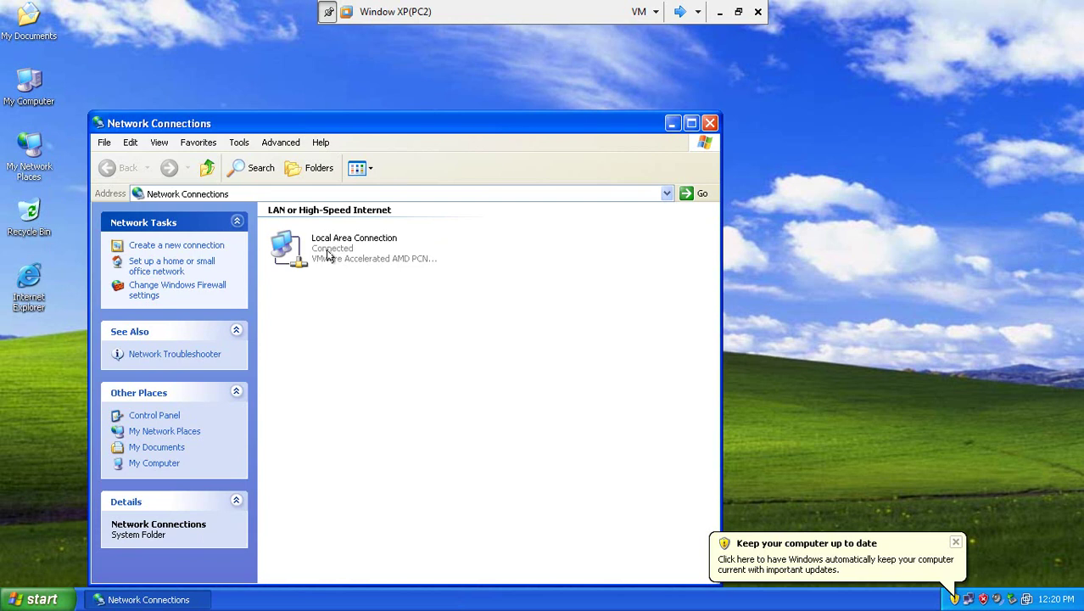
{"action": "double_click", "coordinate": [330, 253]}
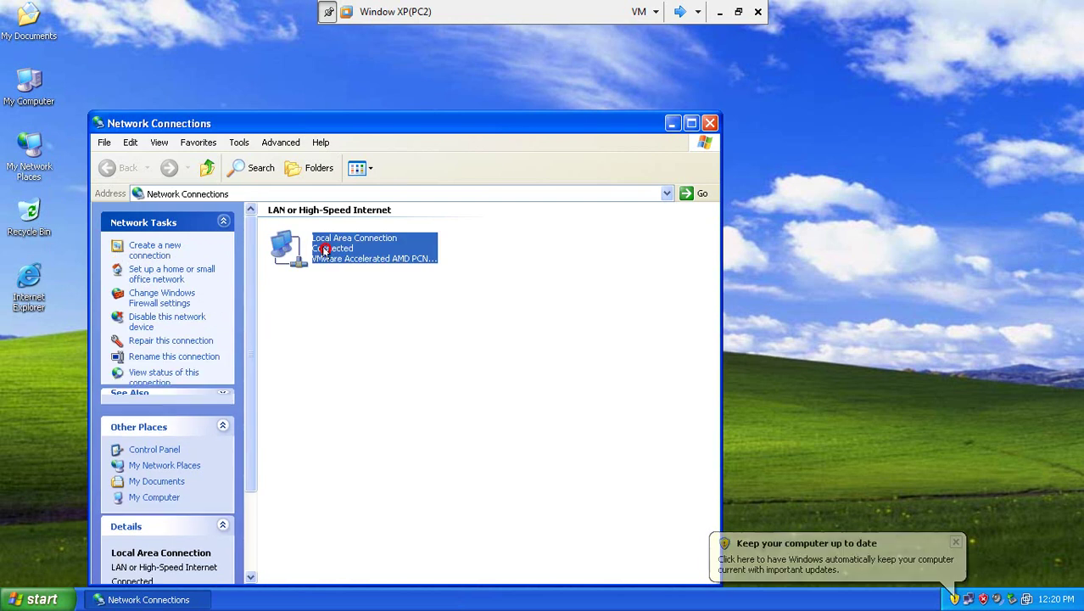
{"action": "left_click", "coordinate": [450, 430]}
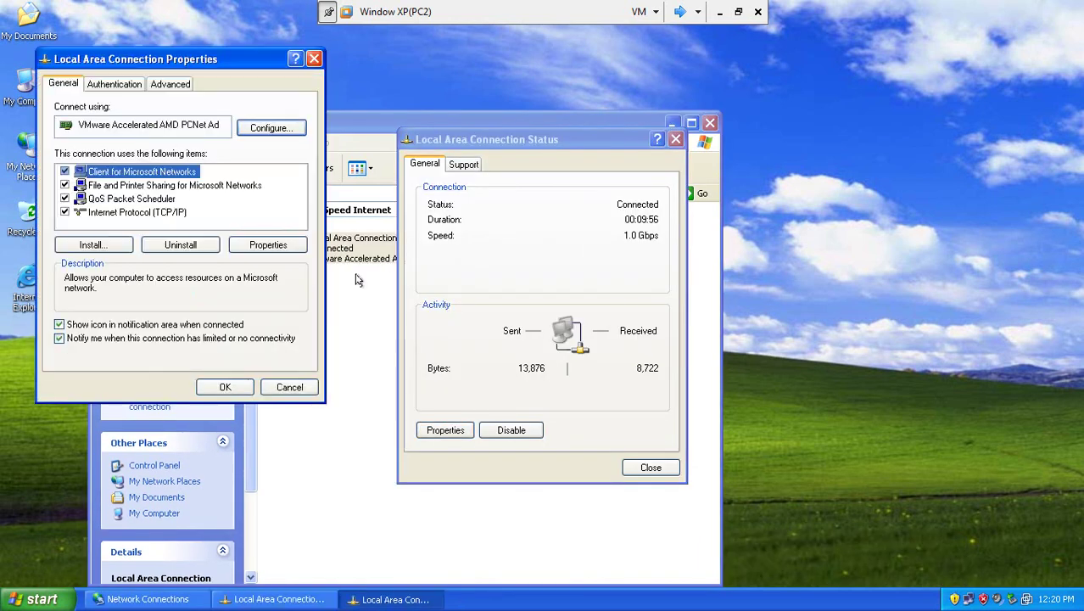
{"action": "double_click", "coordinate": [161, 212]}
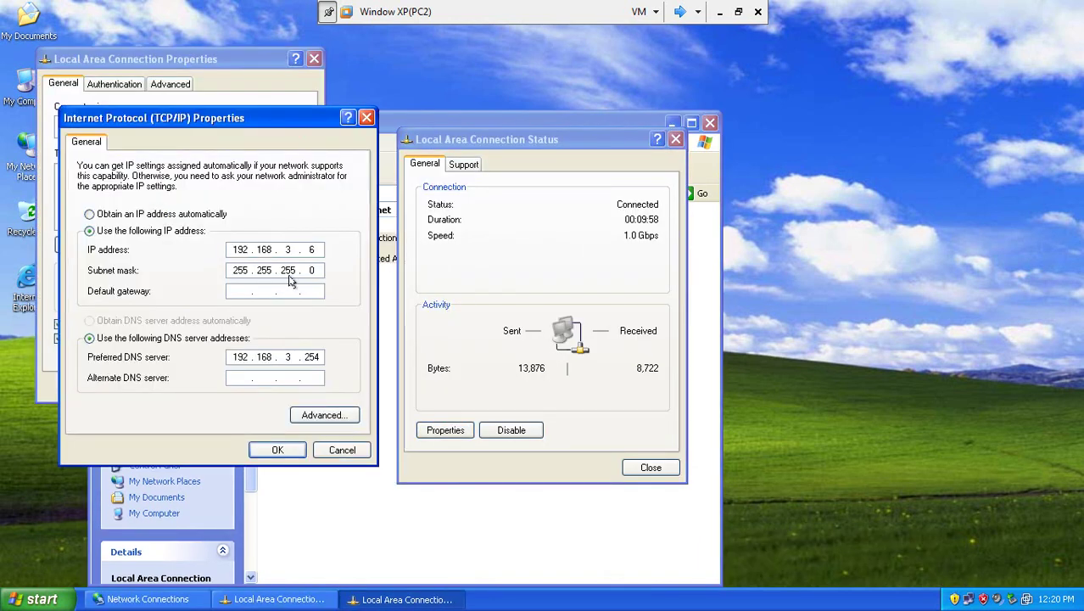
- Confirm IP 192.168.3.6, mask 255.255.255.0 and DNS 192.168.3.254, then close the network windows
{"action": "double_click", "coordinate": [315, 356]}
{"action": "left_click", "coordinate": [288, 448]}
{"action": "left_click", "coordinate": [243, 387]}
{"action": "left_click", "coordinate": [647, 469]}
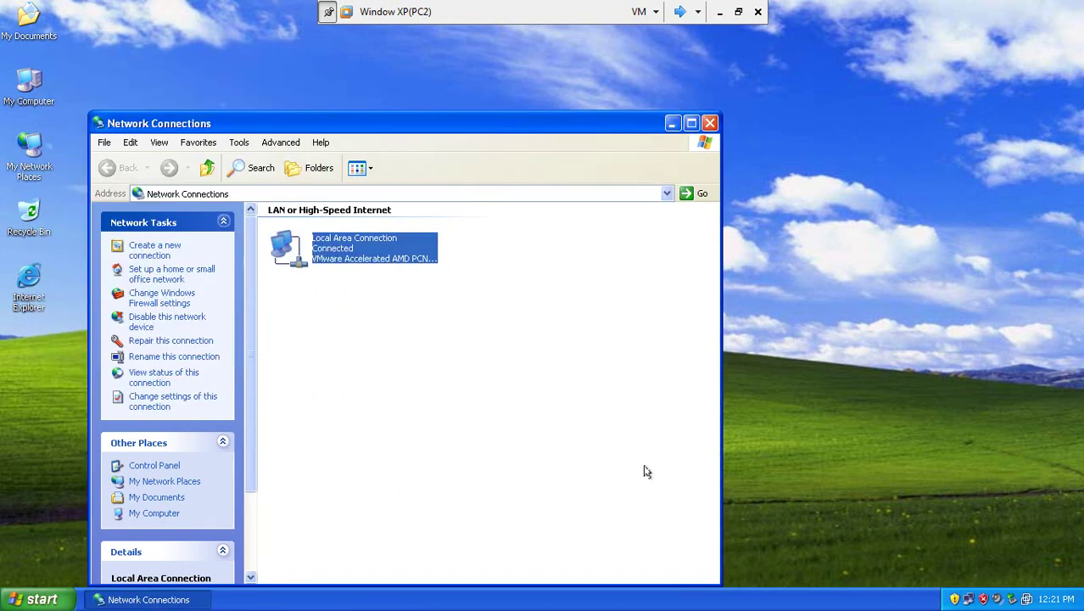
{"action": "left_click", "coordinate": [710, 123]}
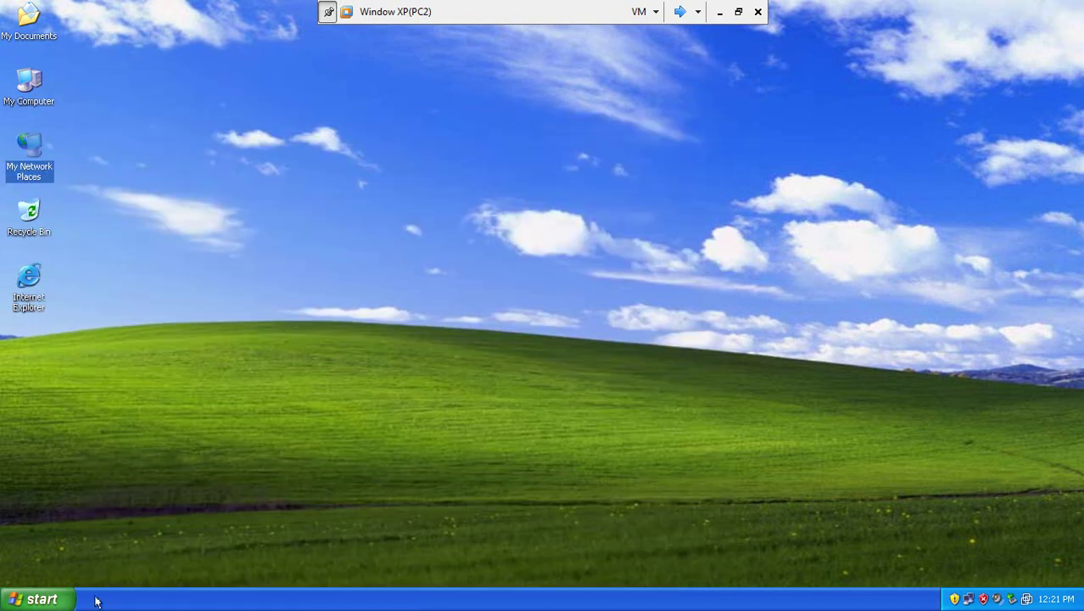
{"action": "left_click", "coordinate": [37, 601]}
{"action": "left_click", "coordinate": [126, 514]}
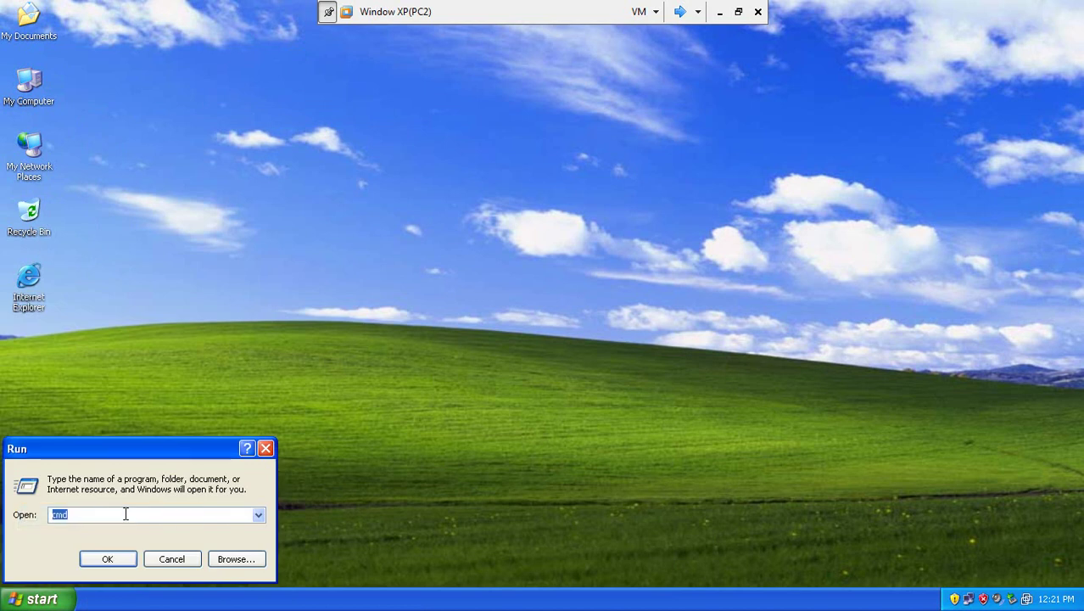
{"action": "key", "text": "Return"}
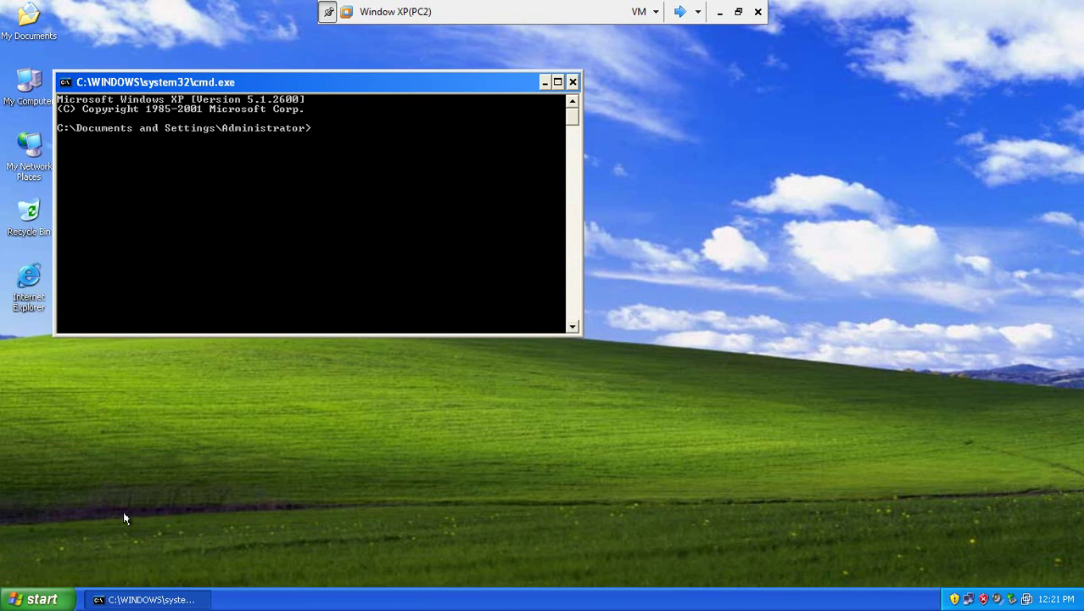
{"action": "type", "text": "ping 192.168.3.254"}
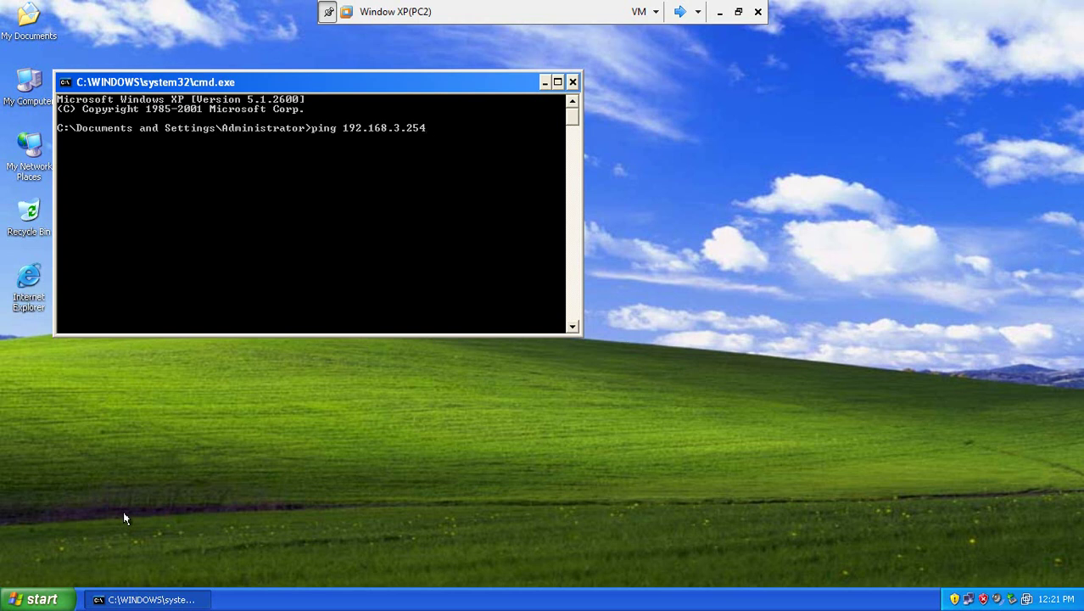
{"action": "key", "text": "Return"}
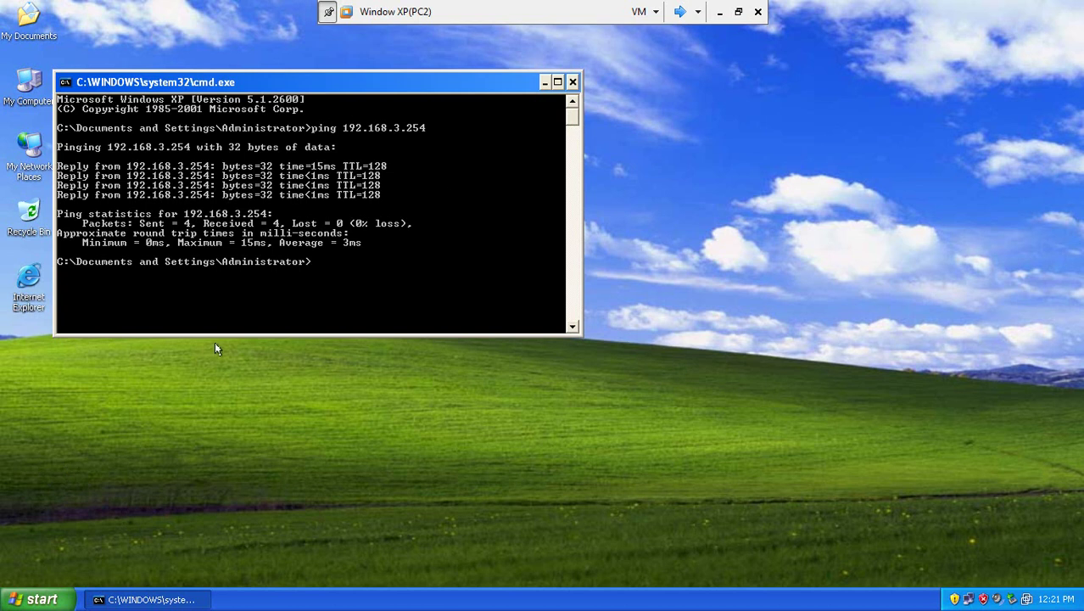
{"action": "left_click", "coordinate": [572, 83]}
{"action": "right_click", "coordinate": [356, 208]}
{"action": "left_click", "coordinate": [396, 231]}
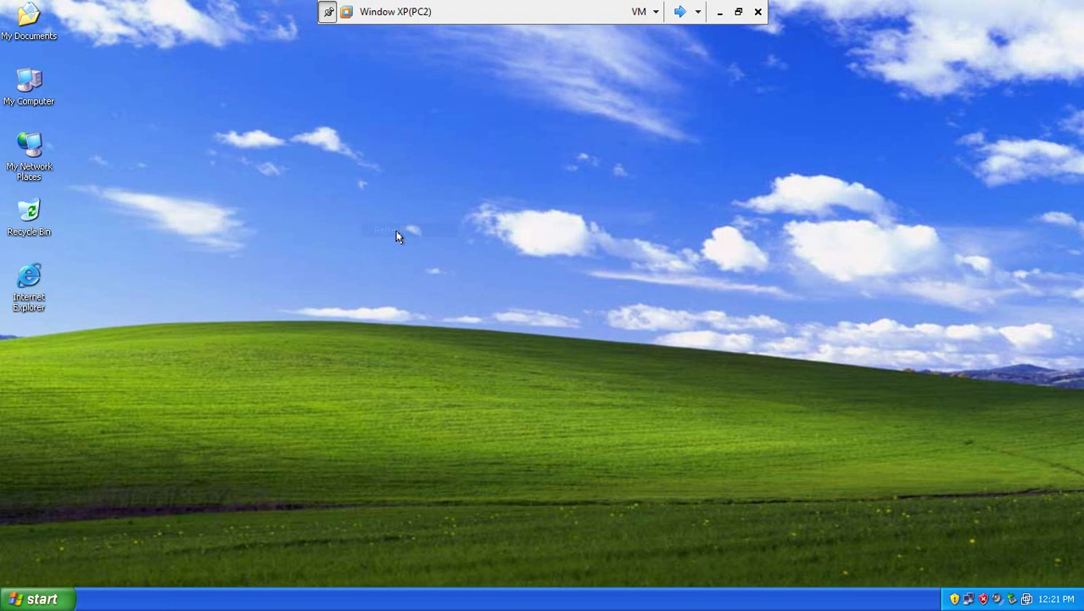
- Refresh the desktop and open My Computer's System Properties at the Computer Name tab
{"action": "right_click", "coordinate": [239, 212]}
{"action": "left_click", "coordinate": [280, 237]}
{"action": "left_click", "coordinate": [28, 88]}
{"action": "right_click", "coordinate": [28, 88]}
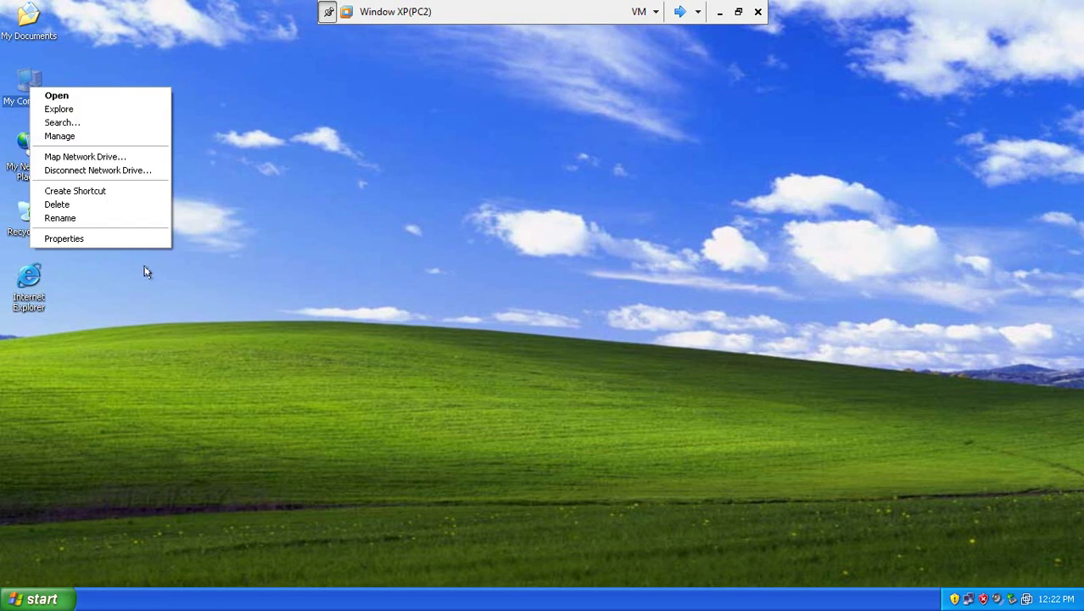
{"action": "left_click", "coordinate": [102, 240]}
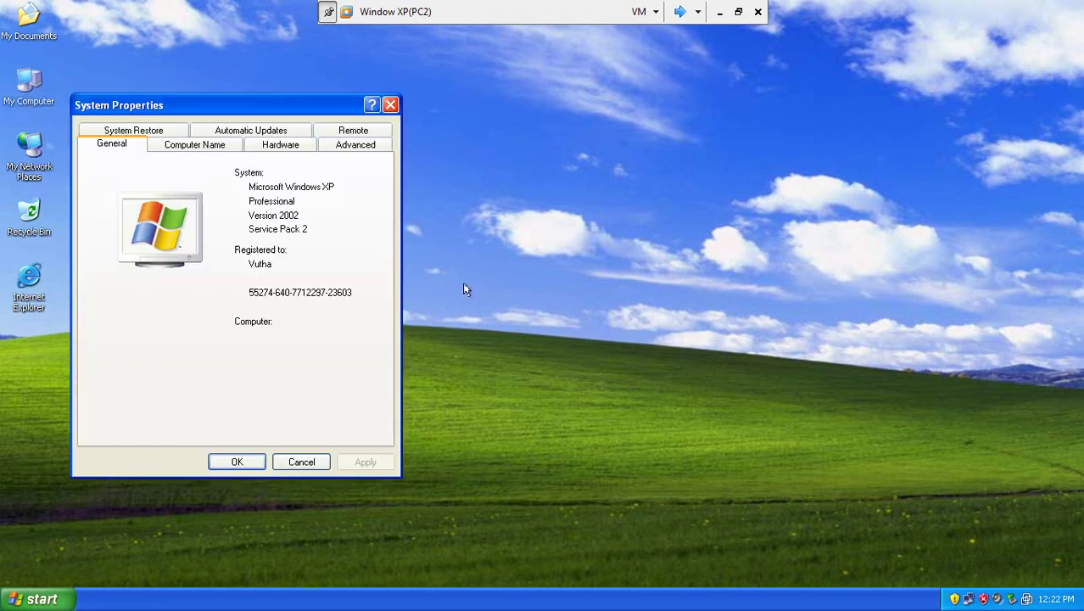
{"action": "left_click", "coordinate": [209, 150]}
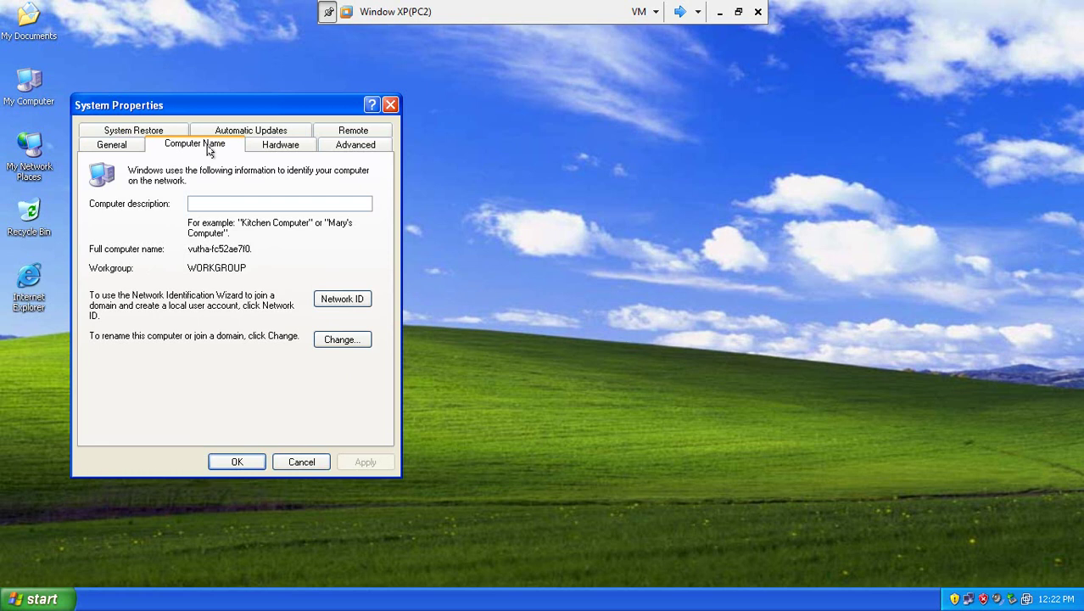
{"action": "left_click", "coordinate": [126, 146]}
{"action": "left_click", "coordinate": [191, 146]}
- Make the computer a member of the it-cambodia.net domain
{"action": "left_click", "coordinate": [341, 339]}
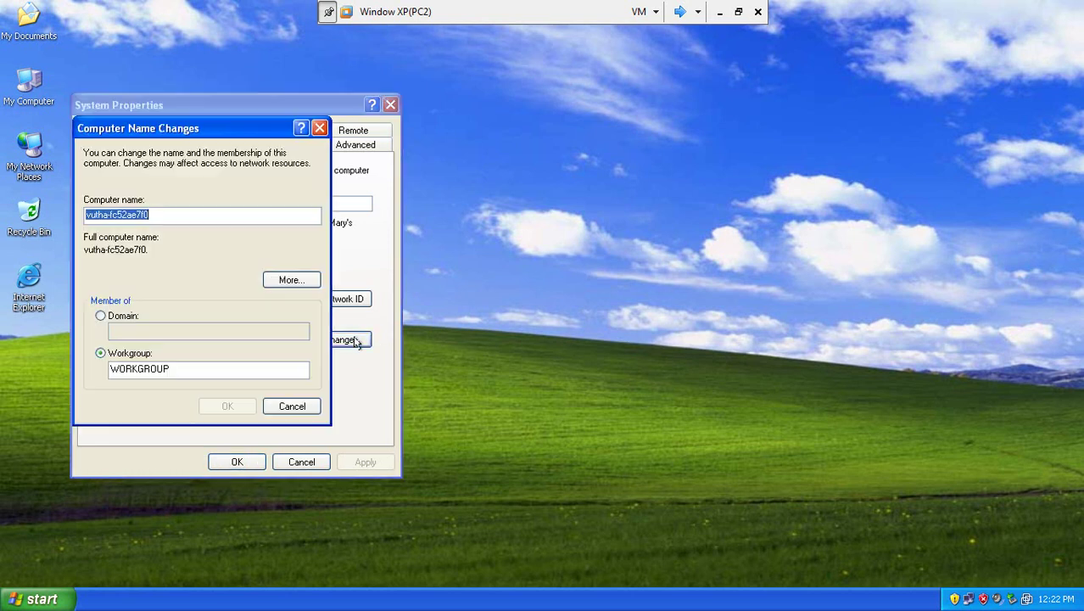
{"action": "left_click", "coordinate": [101, 316]}
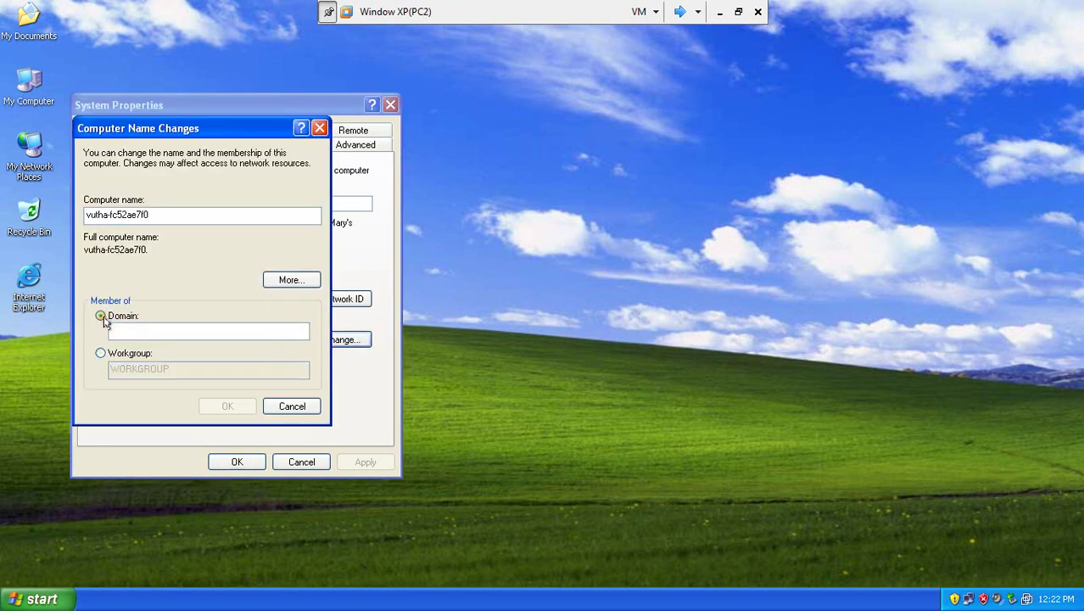
{"action": "left_click", "coordinate": [142, 326]}
{"action": "type", "text": "it-c"}
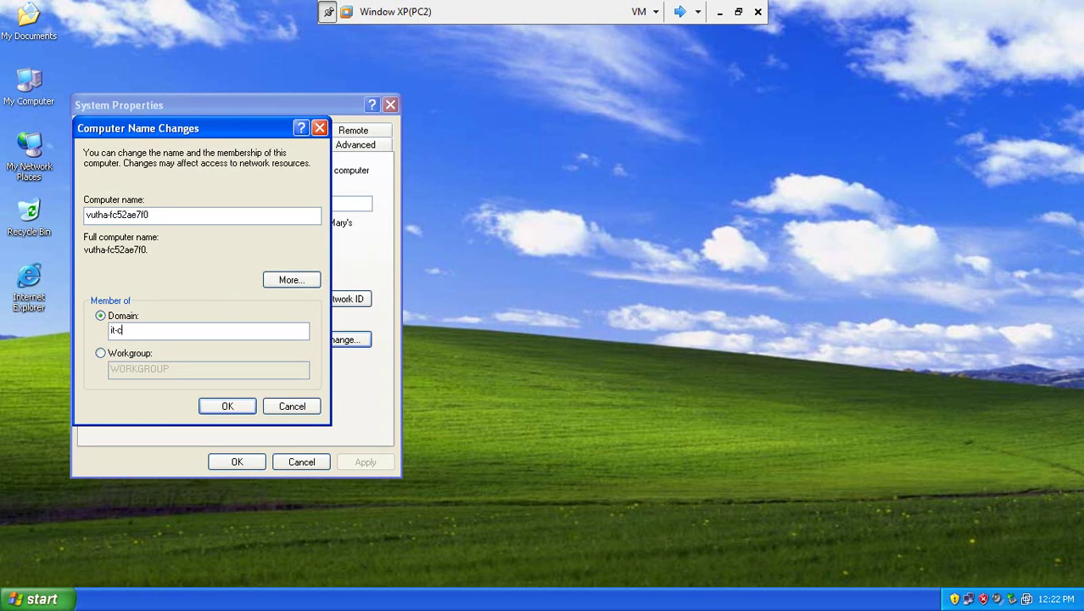
{"action": "type", "text": "ambodia.net"}
{"action": "key", "text": "Return"}
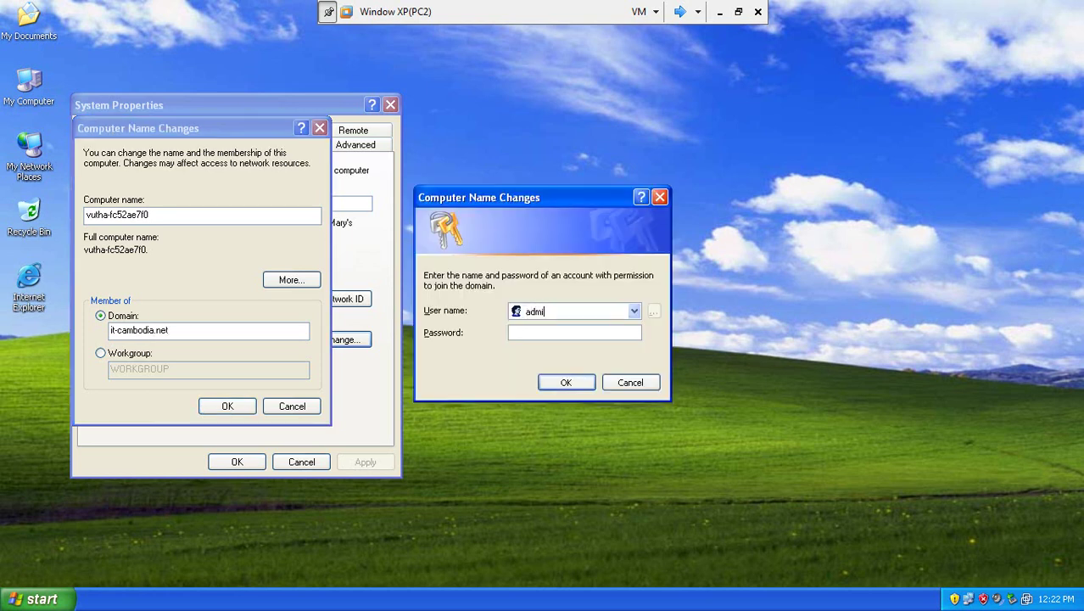
- Authorize the domain join with the administrator account and its password
{"action": "key", "text": "Tab"}
{"action": "left_click", "coordinate": [565, 382]}
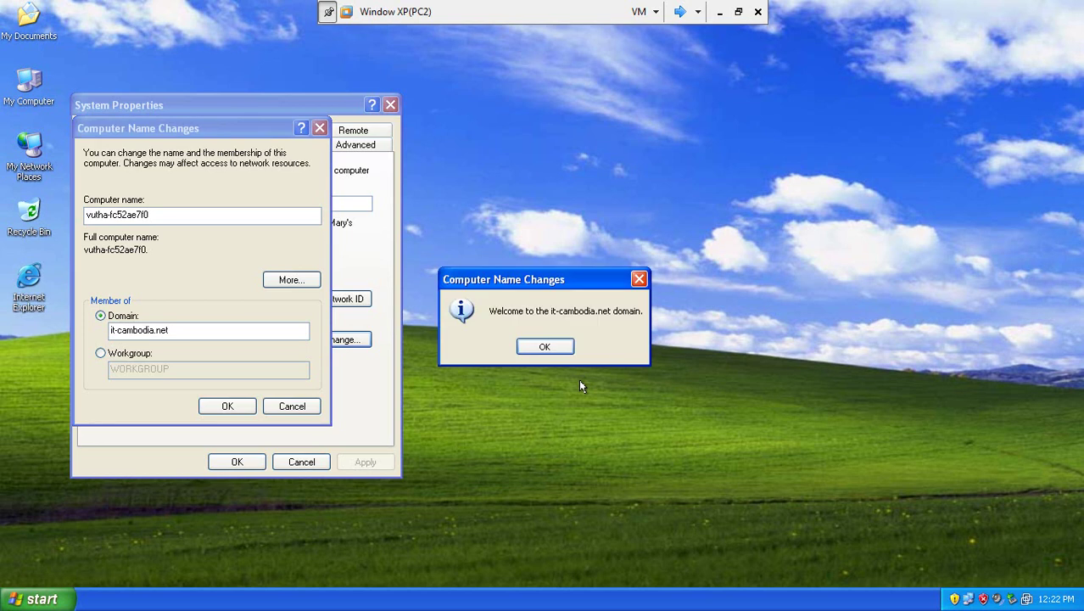
- Acknowledge the domain welcome and restart notices, close System Properties and restart now
{"action": "left_click", "coordinate": [549, 346]}
{"action": "left_click", "coordinate": [251, 406]}
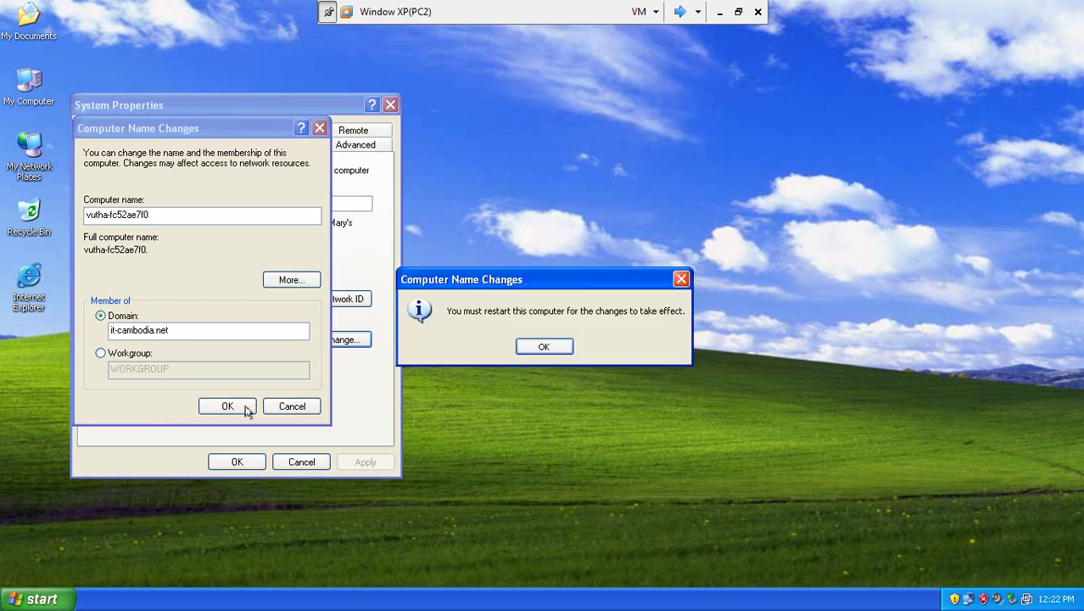
{"action": "left_click", "coordinate": [544, 346]}
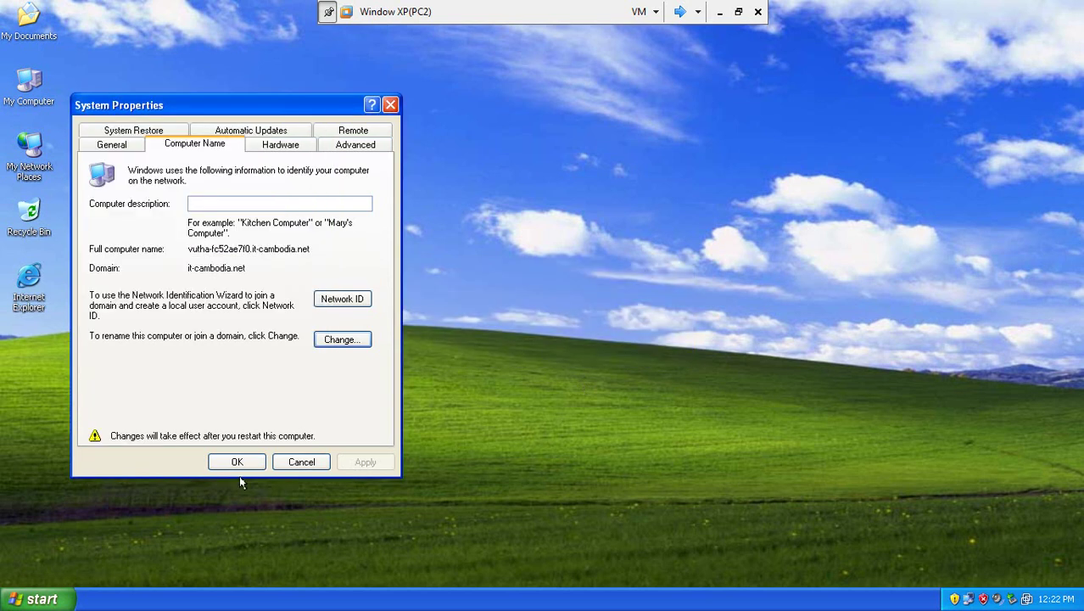
{"action": "left_click", "coordinate": [236, 459]}
{"action": "left_click", "coordinate": [512, 347]}
{"action": "left_click", "coordinate": [679, 11]}
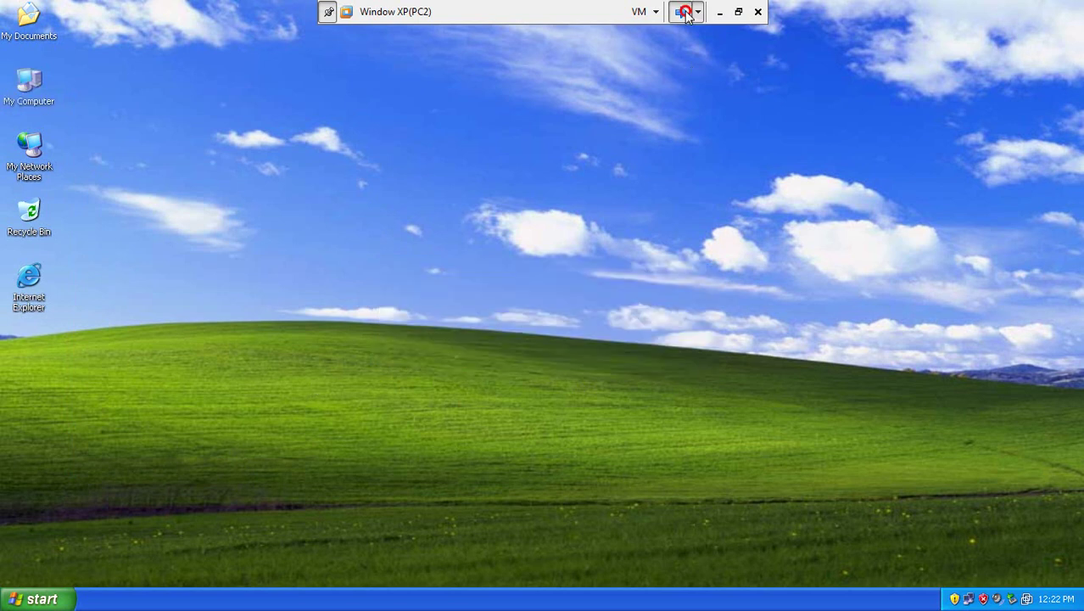
- On the Windows Server 2003 machine, run dsa.msc and display the IT_Dep unit's users and IT_Group
{"action": "left_click", "coordinate": [327, 271]}
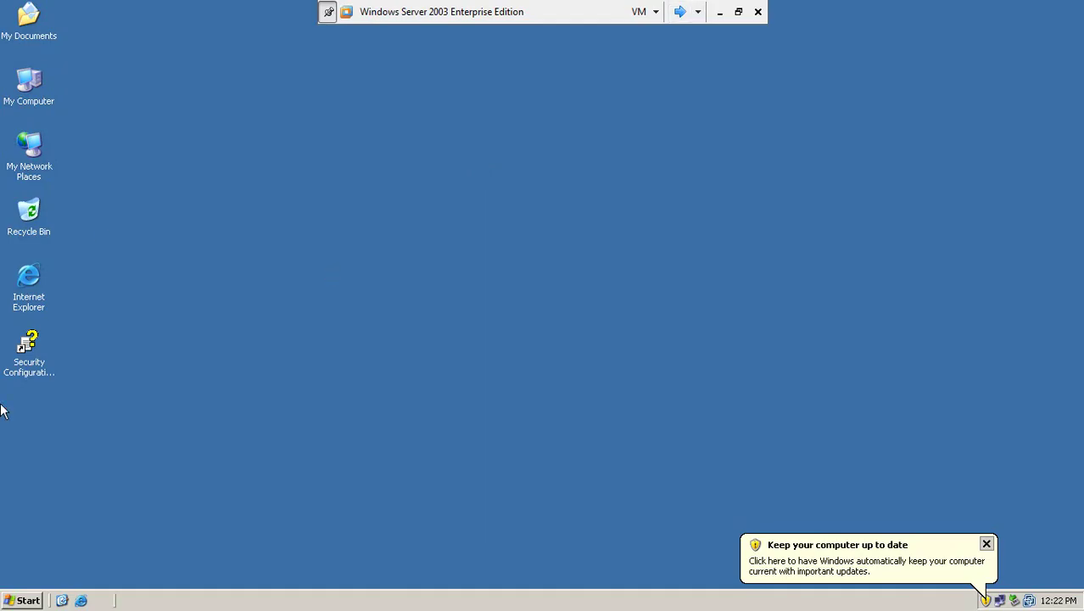
{"action": "left_click", "coordinate": [24, 597]}
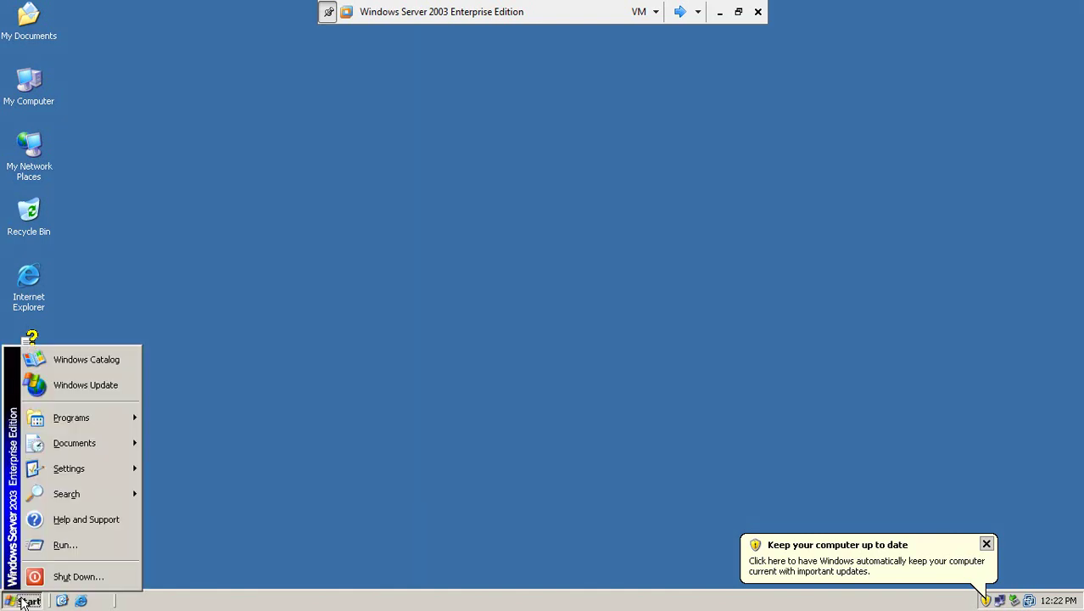
{"action": "left_click", "coordinate": [74, 546]}
{"action": "type", "text": "dsa"}
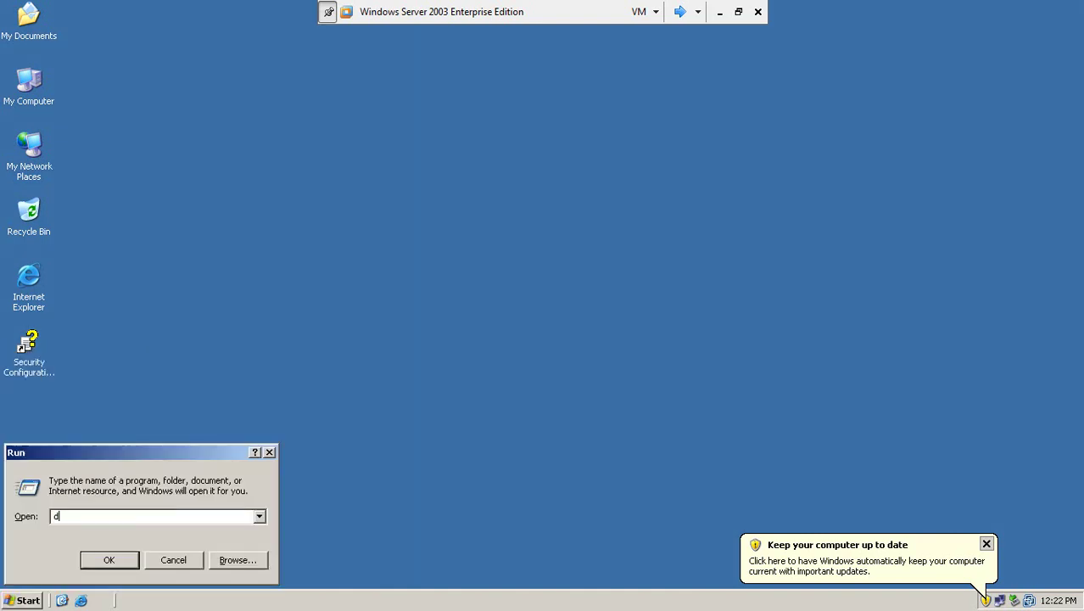
{"action": "type", "text": ".msc"}
{"action": "key", "text": "Return"}
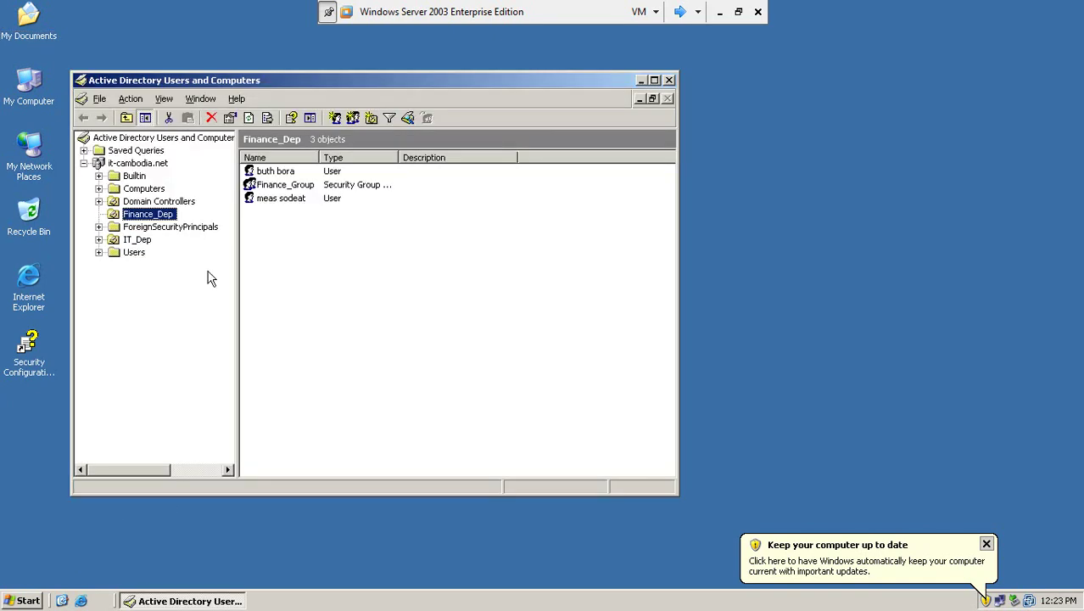
{"action": "left_click", "coordinate": [136, 240]}
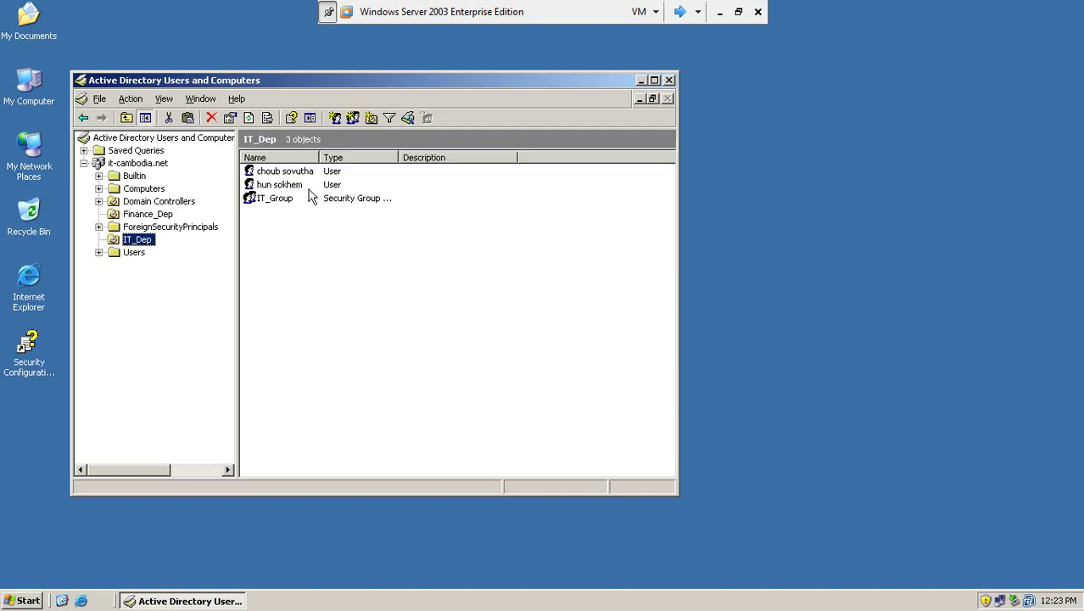
- Review the first IT_Dep user's Account tab logon name, then close it and Active Directory Users and Computers
{"action": "left_click", "coordinate": [291, 173]}
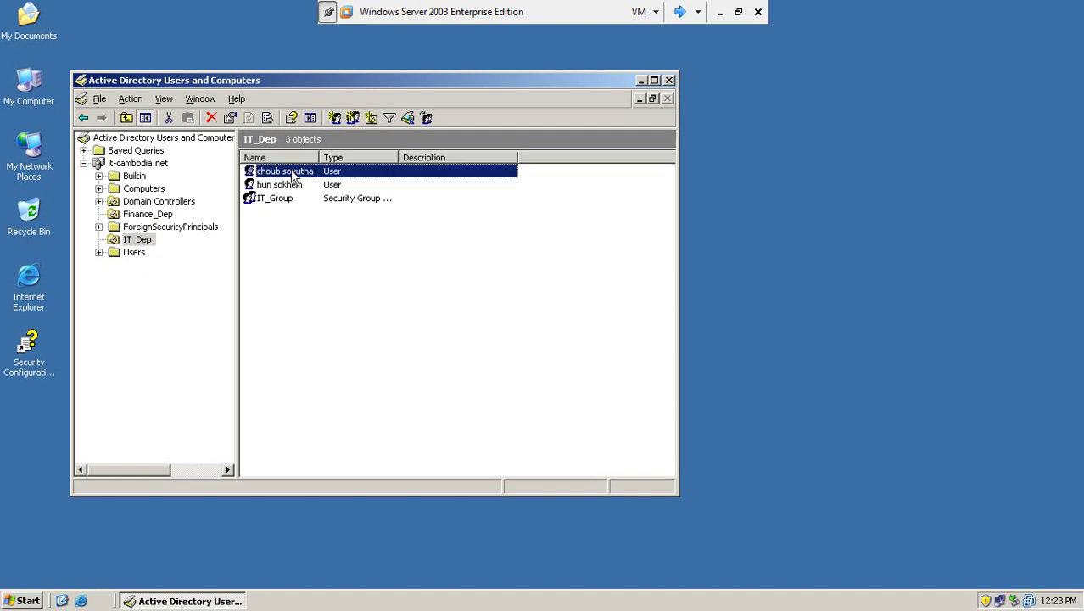
{"action": "double_click", "coordinate": [291, 175]}
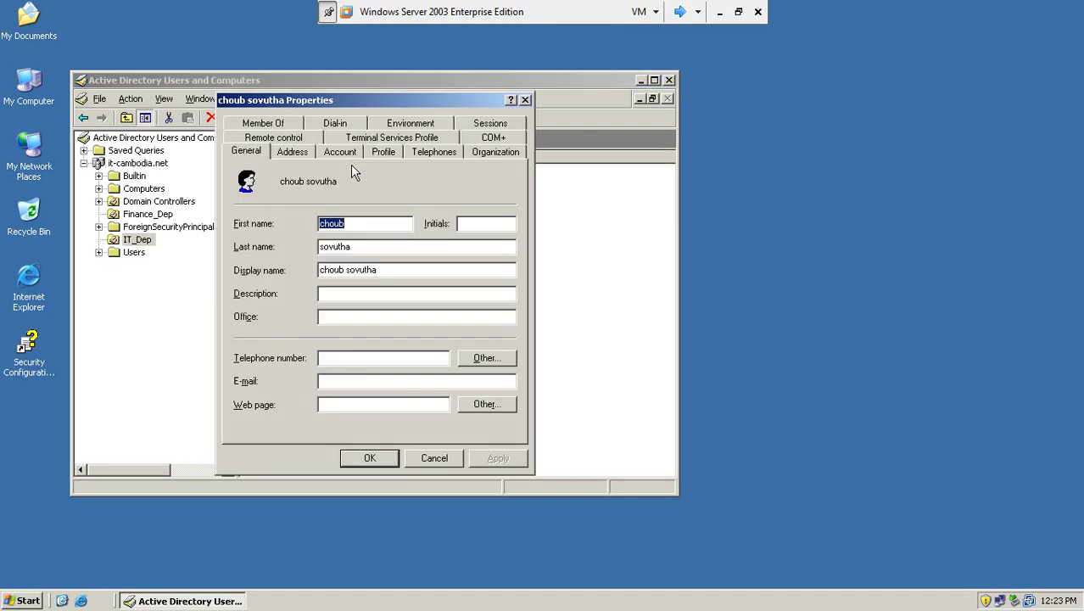
{"action": "left_click", "coordinate": [339, 152]}
{"action": "left_click", "coordinate": [183, 191]}
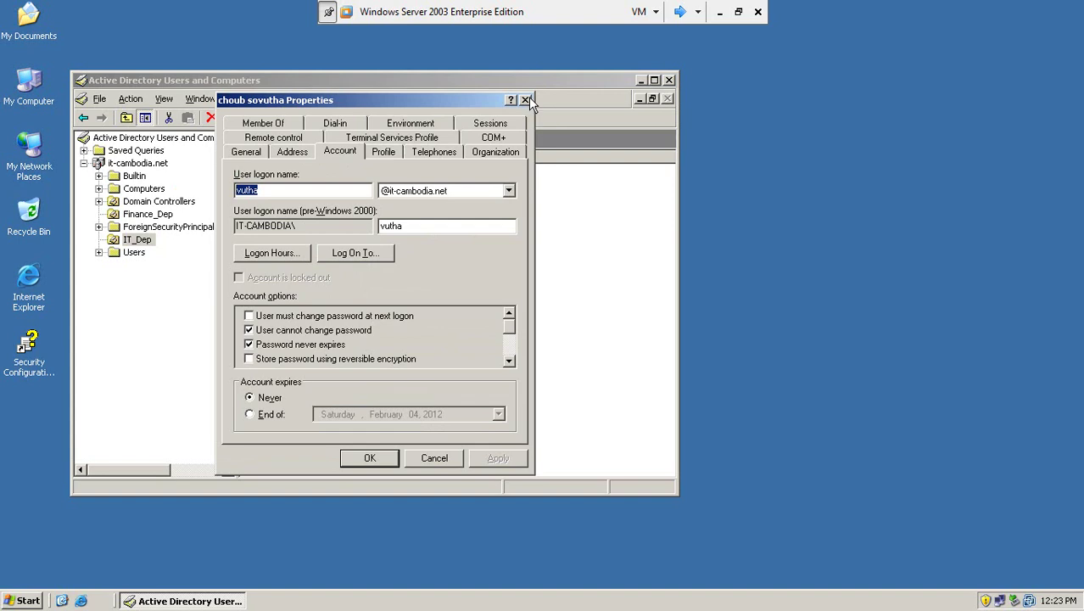
{"action": "left_click", "coordinate": [525, 100]}
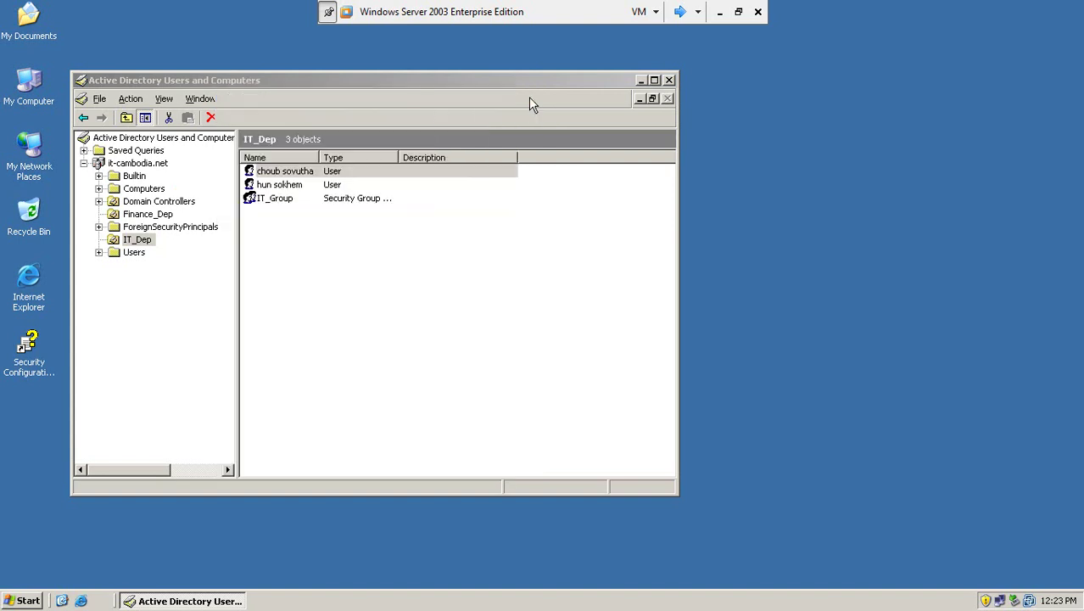
{"action": "left_click", "coordinate": [670, 81]}
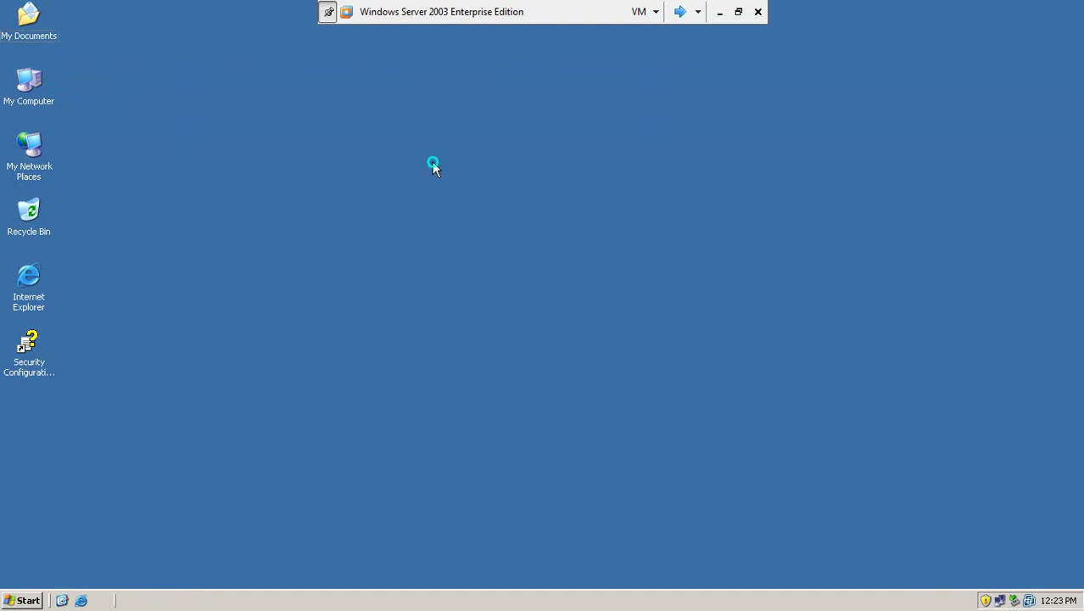
- Refresh the server desktop and switch over to the restarting Window XP(PC2) machine
{"action": "right_click", "coordinate": [432, 161]}
{"action": "left_click", "coordinate": [467, 184]}
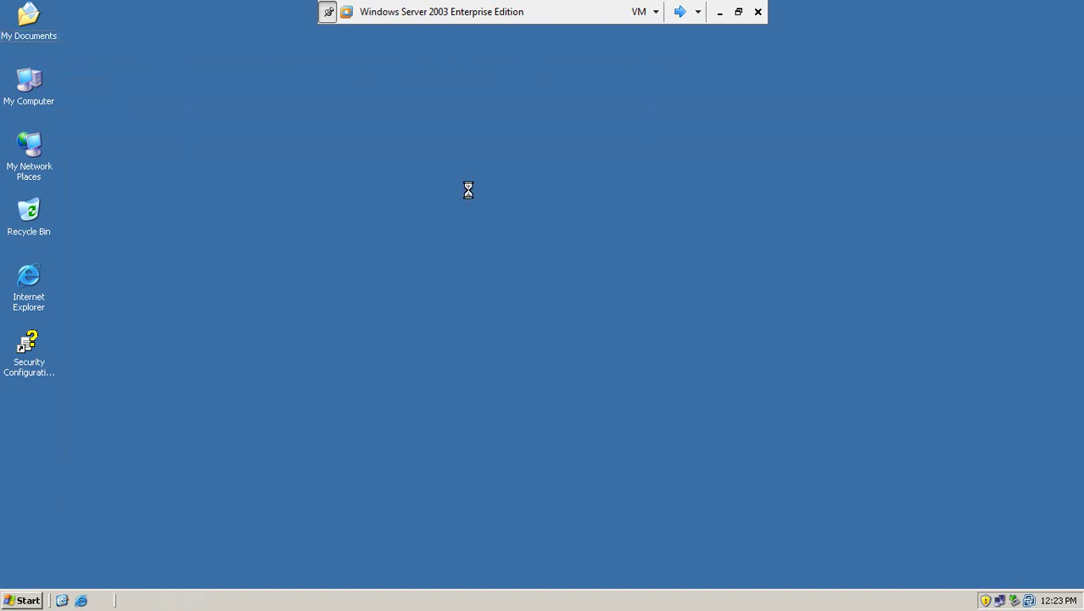
{"action": "left_click", "coordinate": [680, 11]}
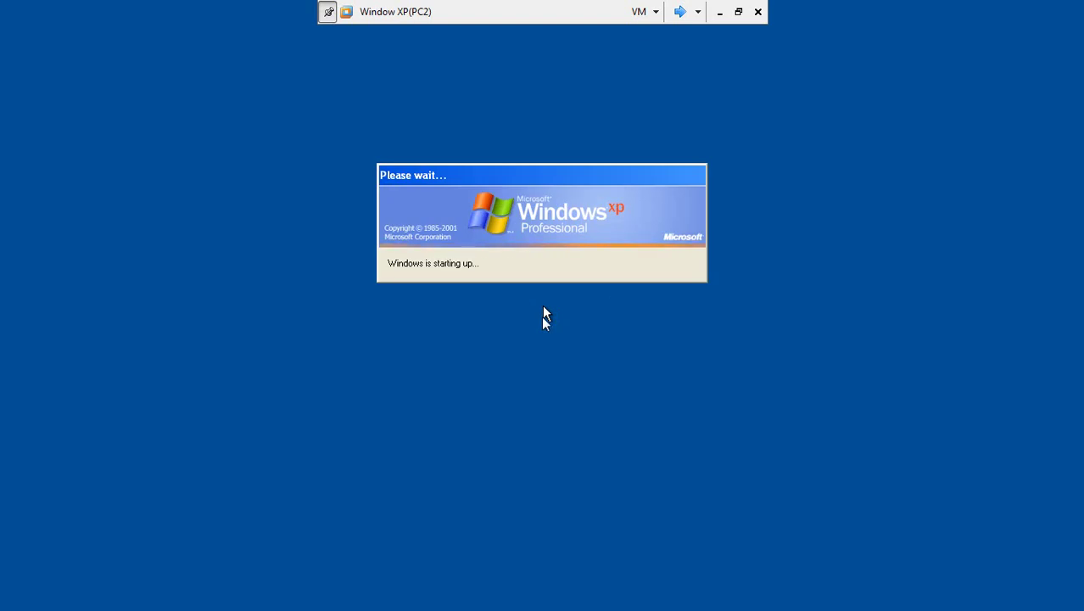
- Bring up the XP logon dialog and select IT-CAMBODIA as the logon domain
{"action": "left_click", "coordinate": [504, 259]}
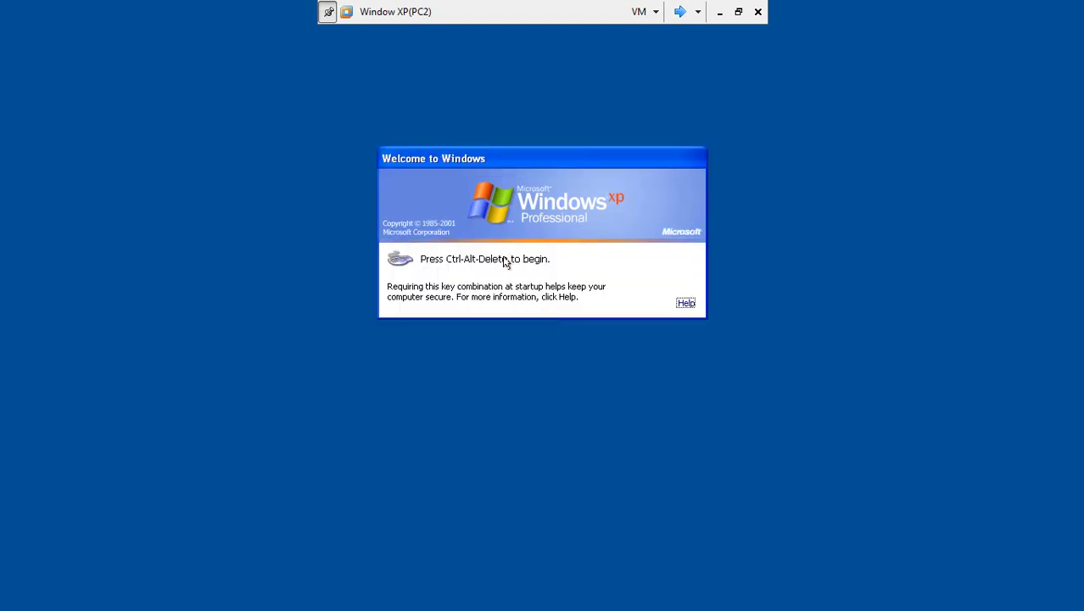
{"action": "key", "text": "ctrl+alt+Delete"}
{"action": "left_click", "coordinate": [661, 316]}
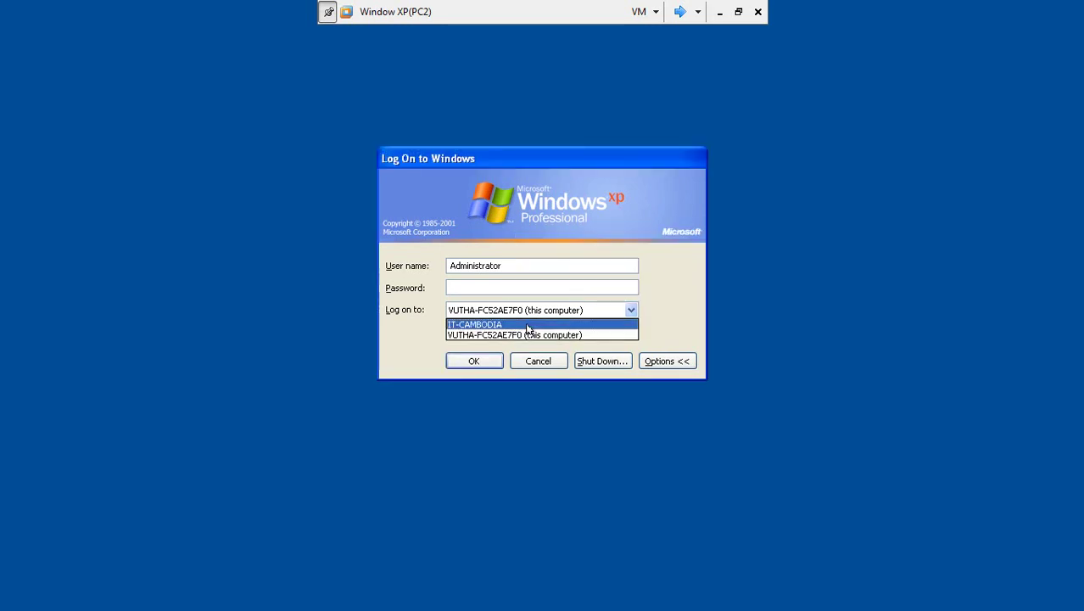
{"action": "left_click", "coordinate": [521, 325]}
{"action": "left_click", "coordinate": [501, 270]}
- Log on with the domain user's name and password
{"action": "left_click_drag", "start_coordinate": [501, 270], "coordinate": [417, 273]}
{"action": "type", "text": "vuh"}
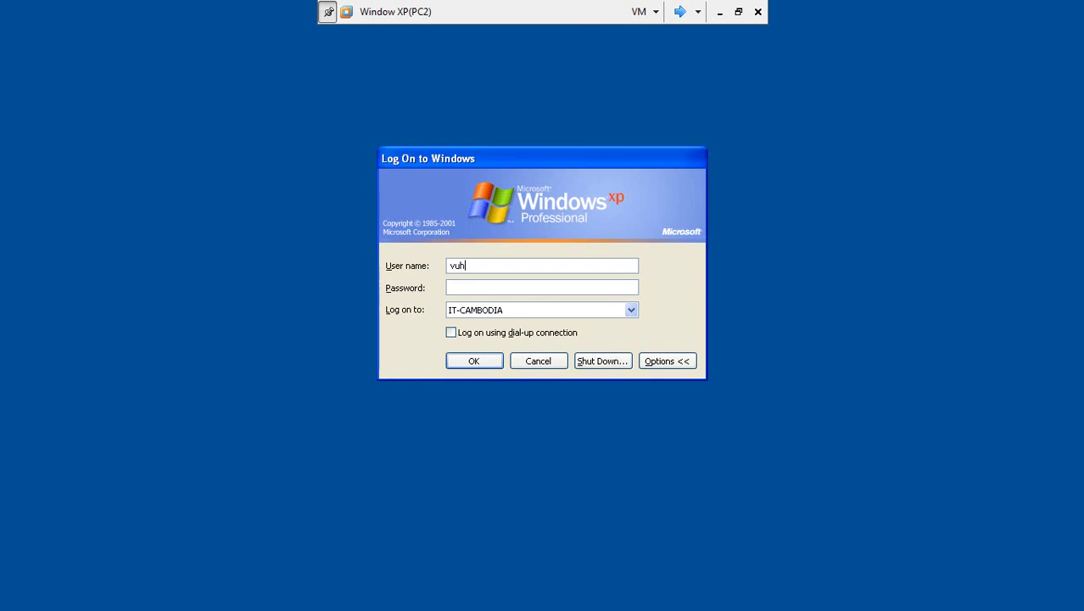
{"action": "key", "text": "BackSpace"}
{"action": "type", "text": "tha"}
{"action": "left_click", "coordinate": [476, 284]}
{"action": "left_click", "coordinate": [484, 363]}
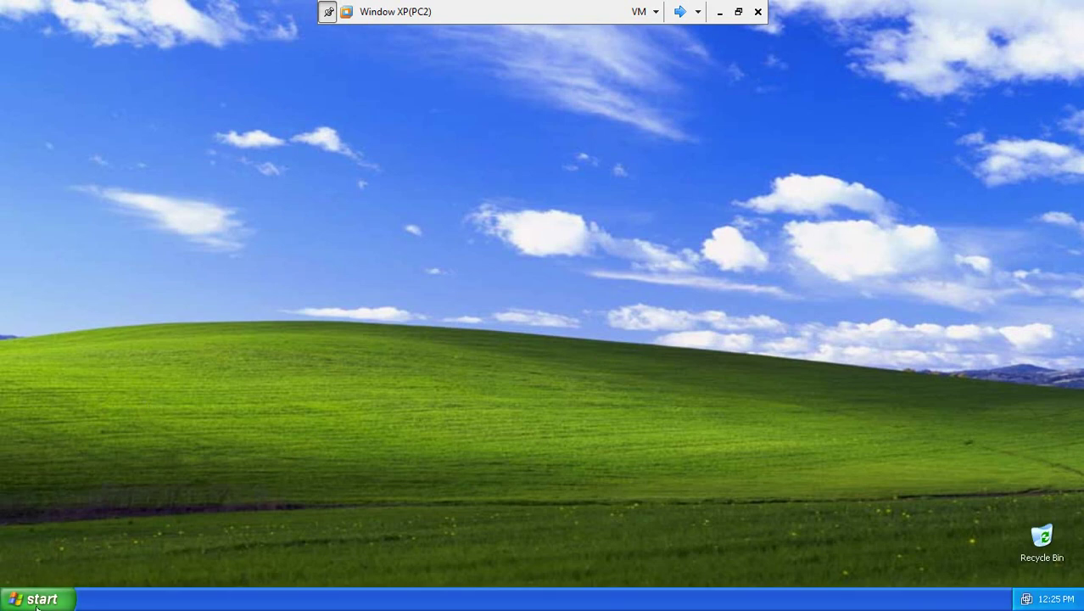
- Switch the XP guest to the Classic Start menu and apply the setting
{"action": "left_click", "coordinate": [36, 604]}
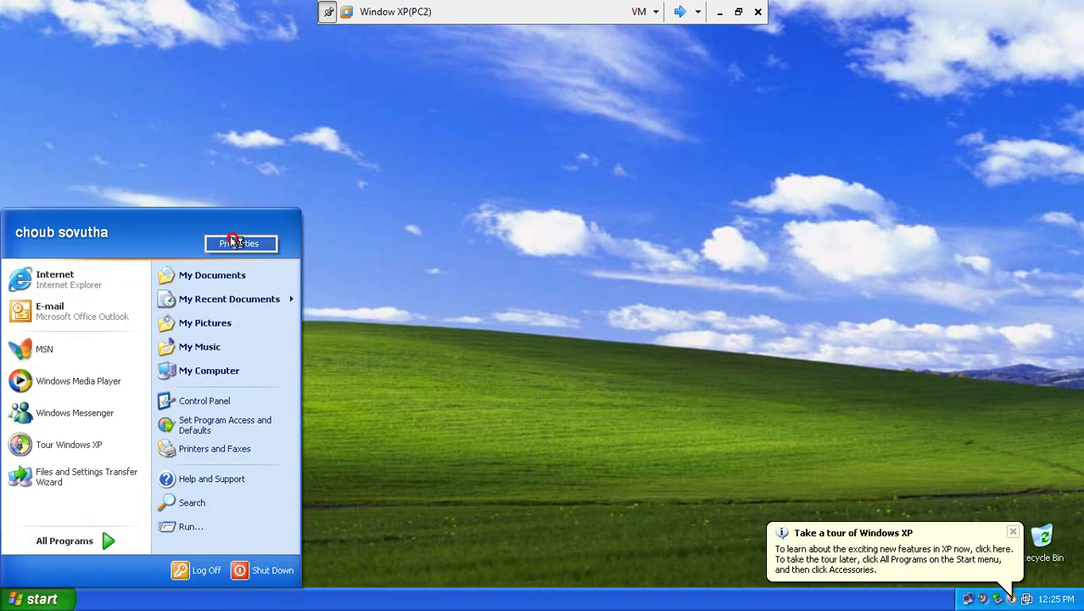
{"action": "left_click", "coordinate": [228, 238]}
{"action": "left_click", "coordinate": [47, 500]}
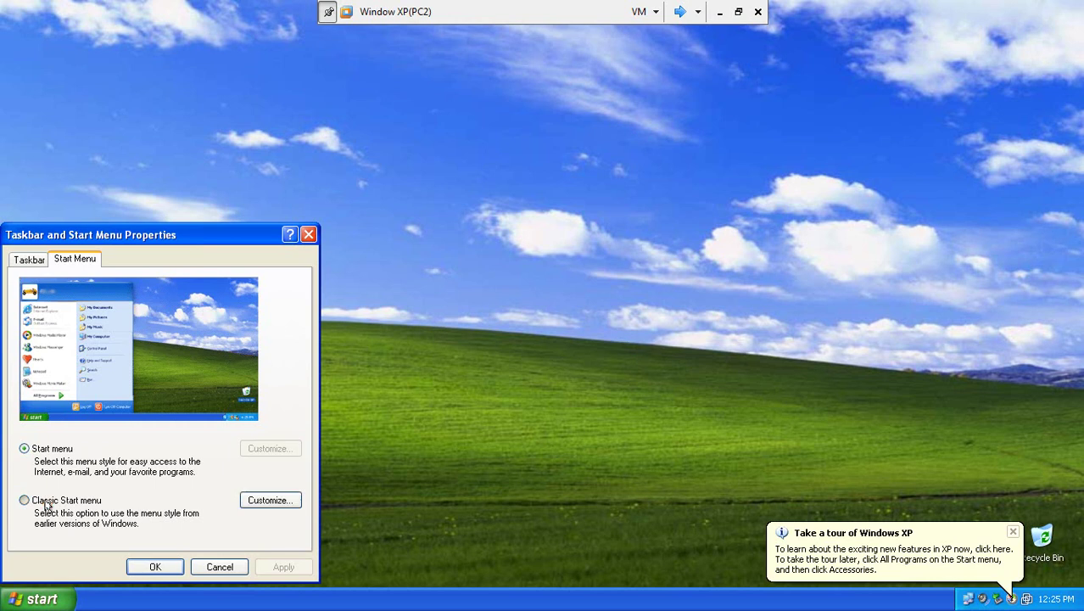
{"action": "left_click", "coordinate": [284, 566]}
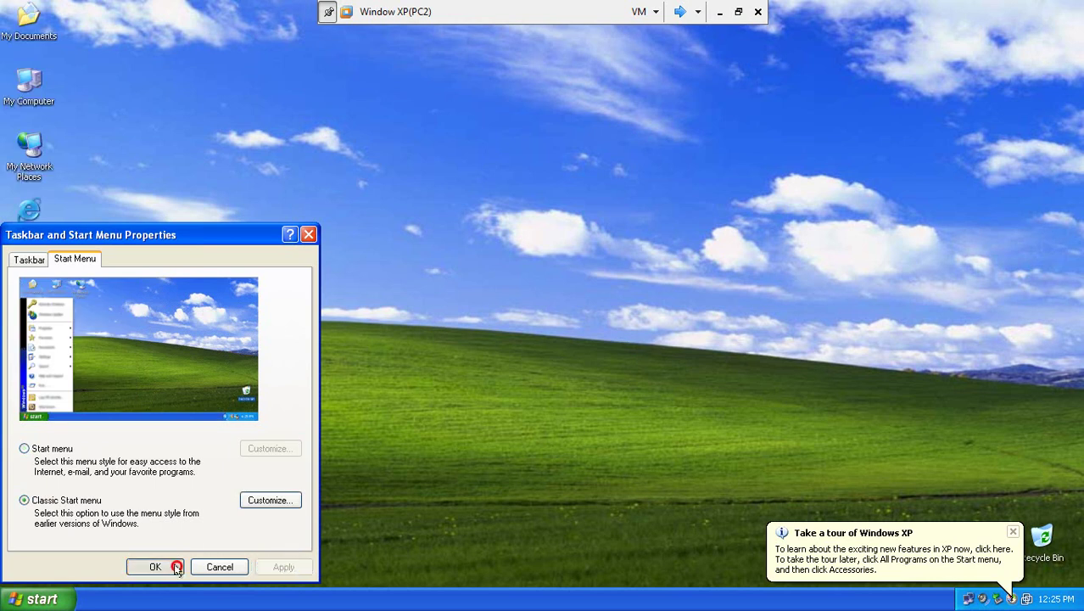
{"action": "left_click", "coordinate": [155, 567]}
- Auto-arrange the desktop icons, refresh the desktop and dismiss the Windows XP tour balloon
{"action": "right_click", "coordinate": [273, 225]}
{"action": "mouse_move", "coordinate": [341, 237]}
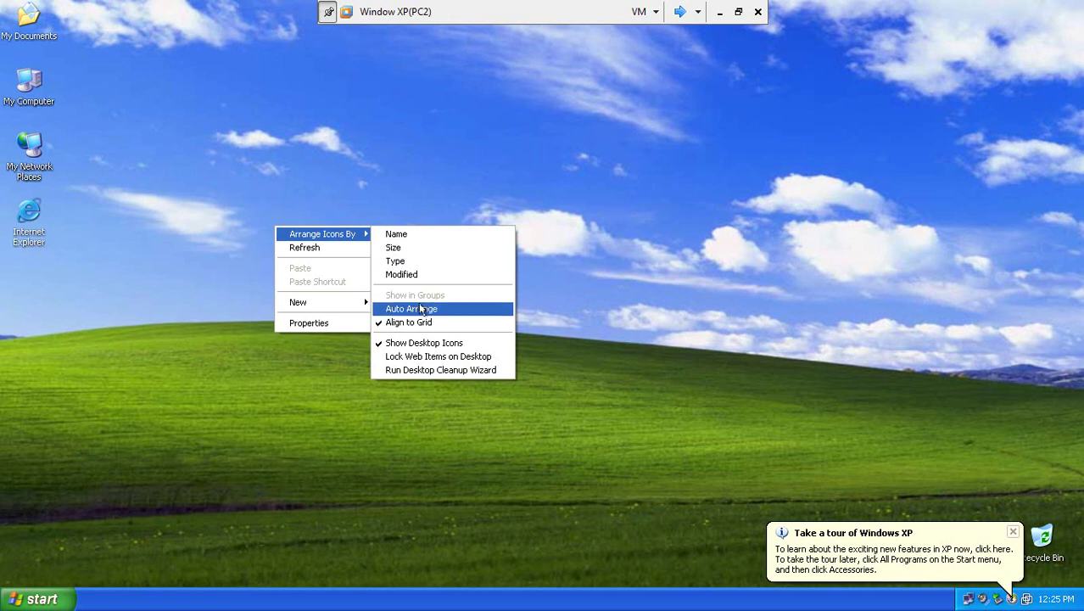
{"action": "left_click", "coordinate": [415, 308]}
{"action": "right_click", "coordinate": [322, 230]}
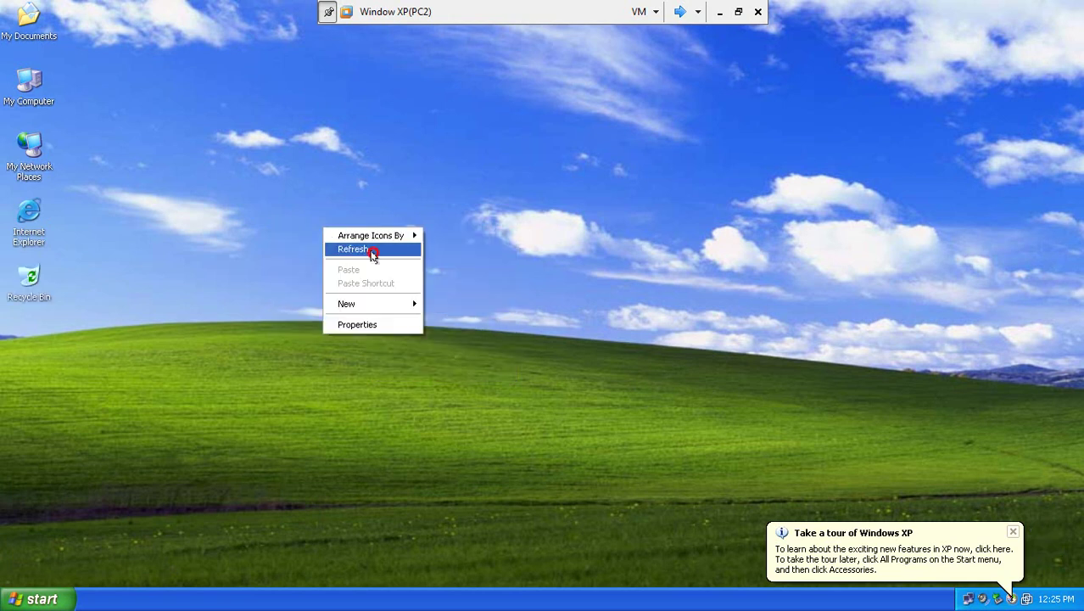
{"action": "left_click", "coordinate": [372, 251]}
{"action": "left_click", "coordinate": [1012, 532]}
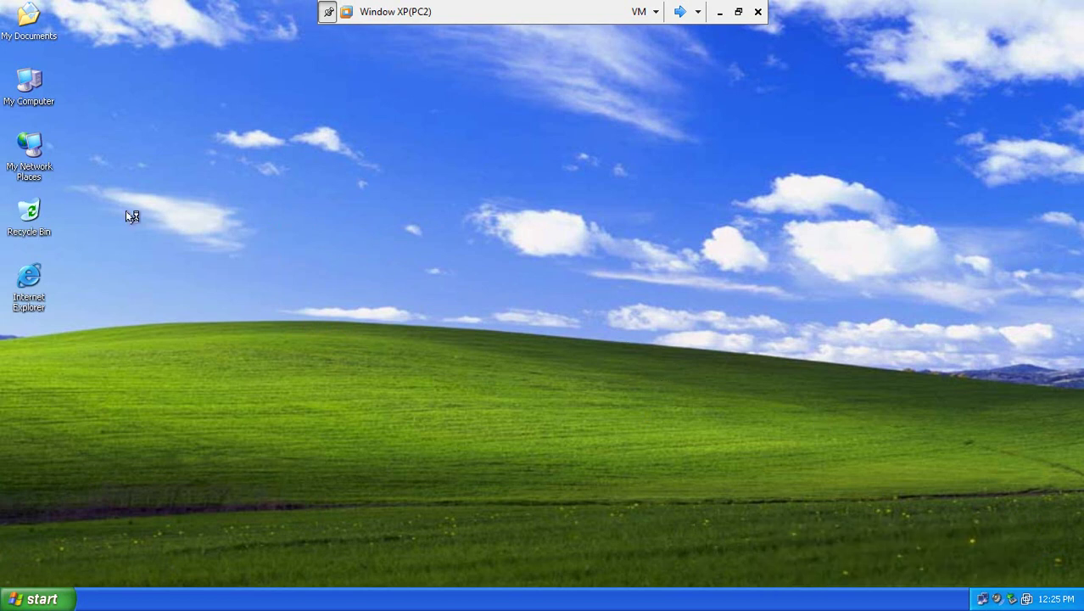
{"action": "double_click", "coordinate": [983, 599]}
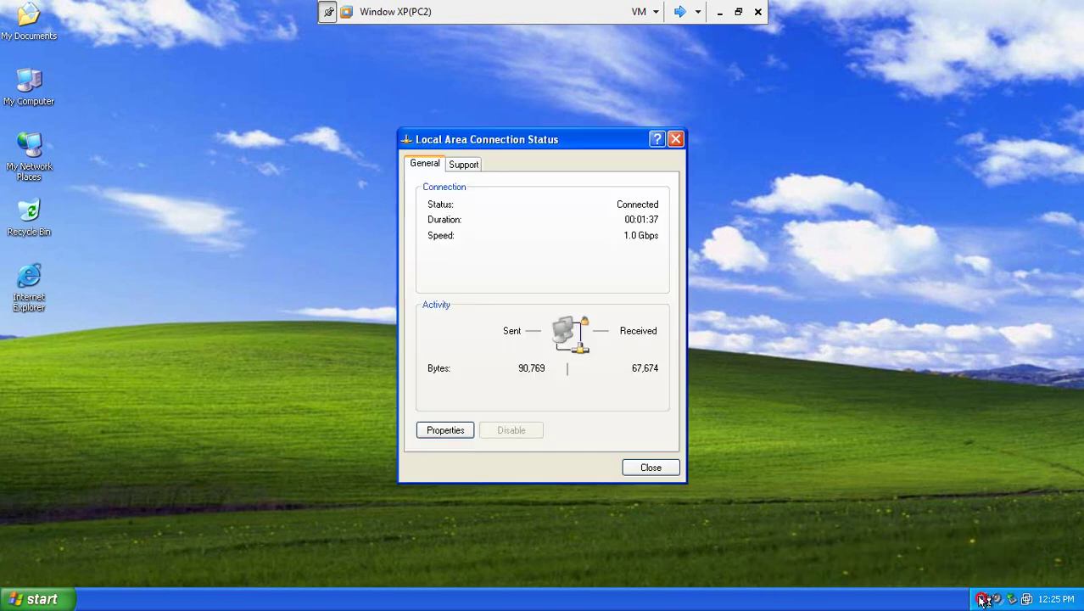
{"action": "left_click", "coordinate": [458, 170]}
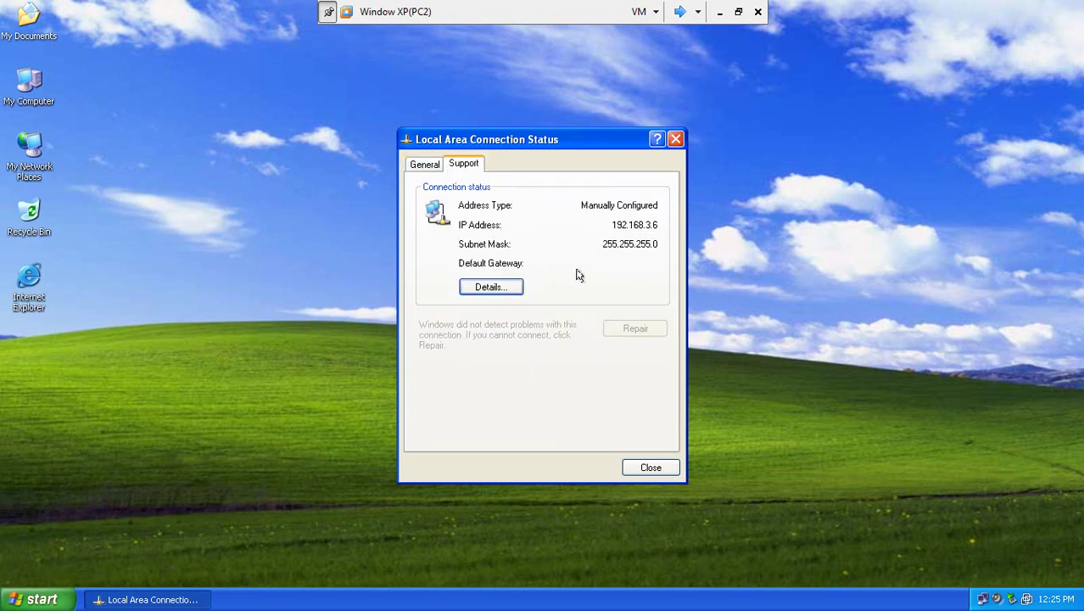
{"action": "left_click", "coordinate": [490, 287]}
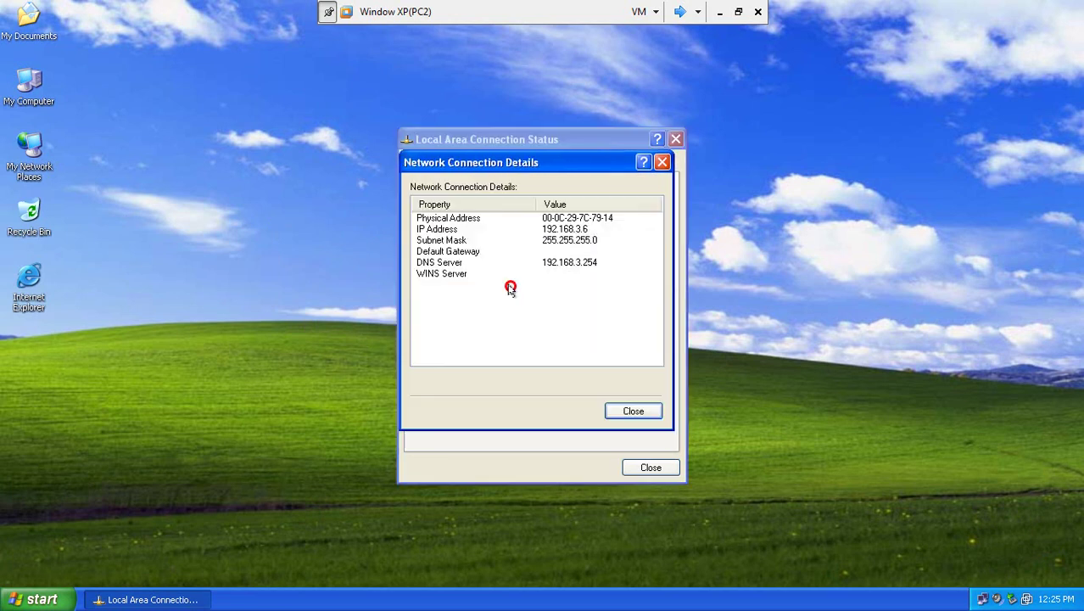
{"action": "left_click", "coordinate": [655, 161]}
{"action": "left_click", "coordinate": [676, 139]}
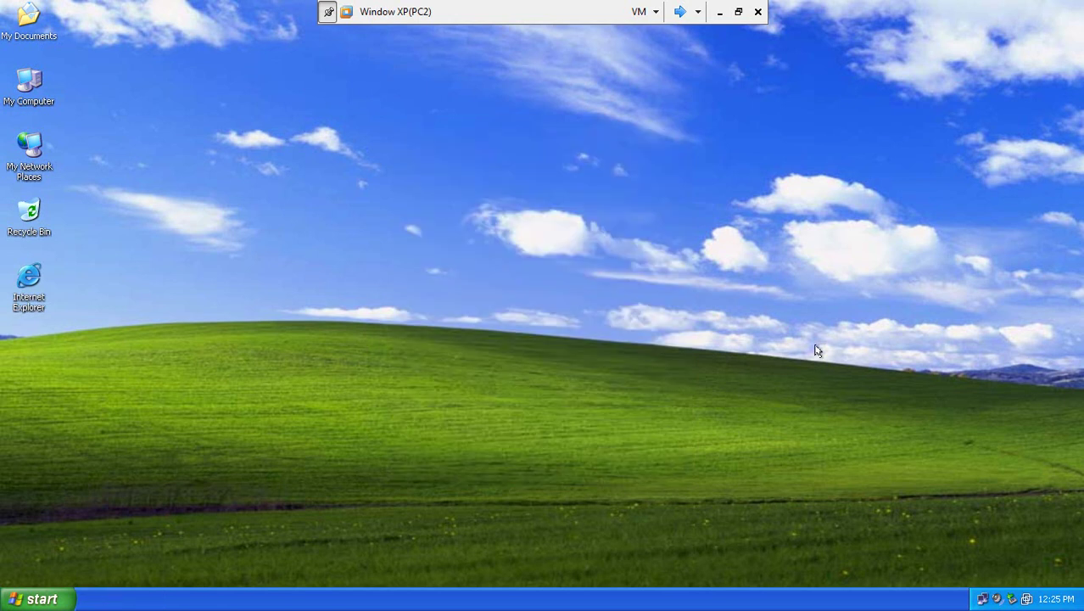
{"action": "left_click", "coordinate": [1055, 599]}
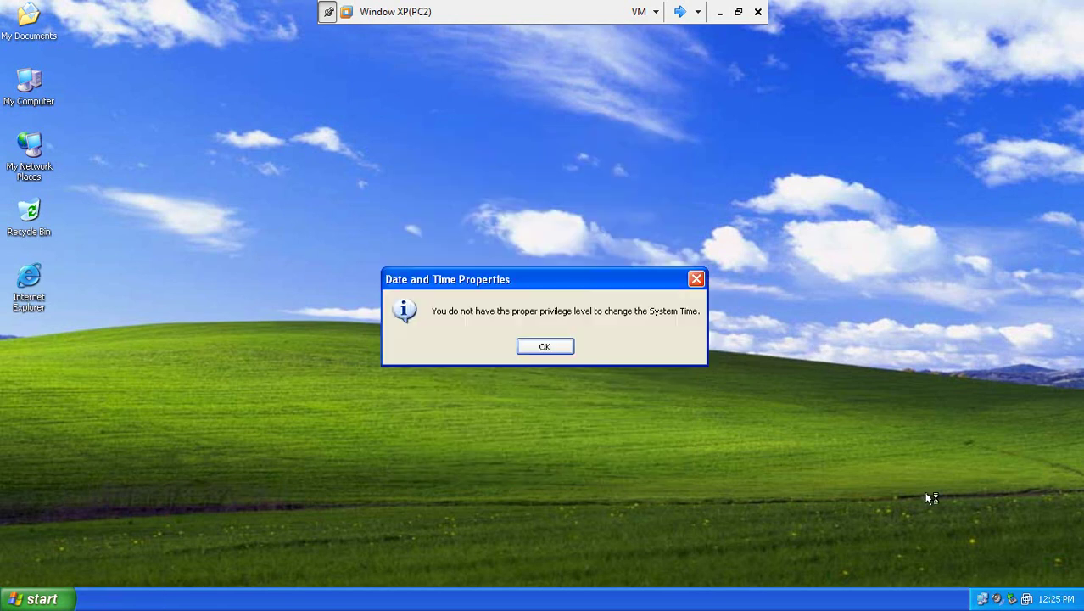
{"action": "left_click", "coordinate": [538, 346]}
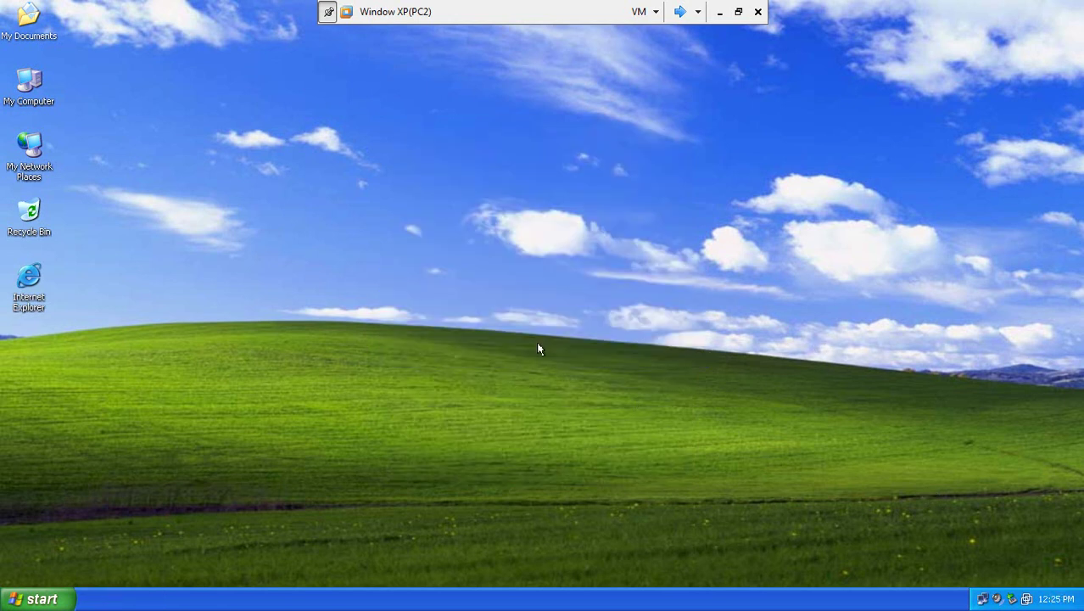
{"action": "left_click", "coordinate": [42, 598]}
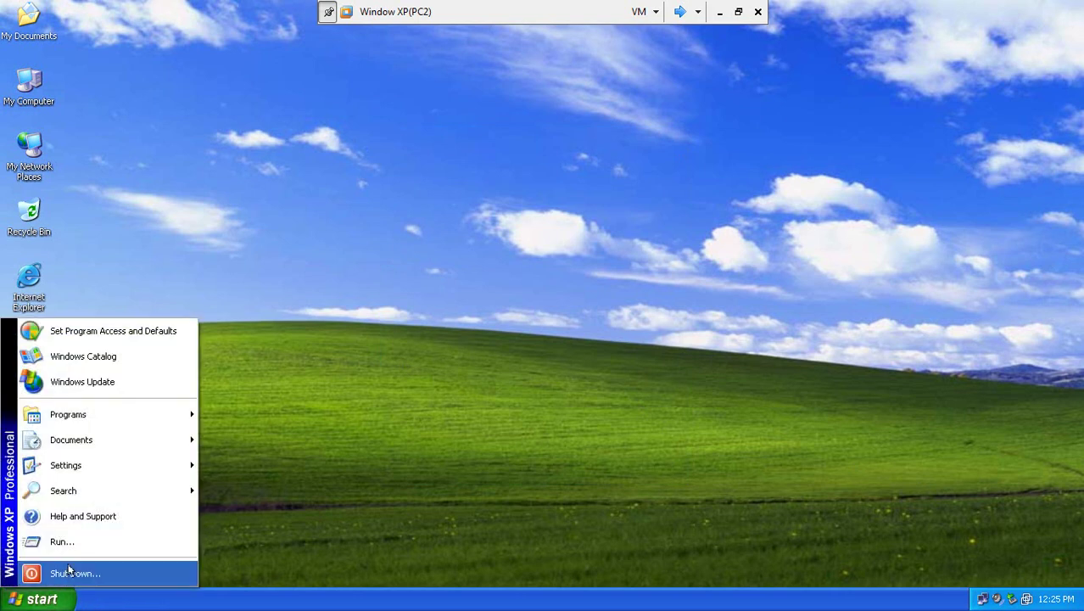
- Enable Display Log Off in the classic Start menu customization and save the taskbar settings
{"action": "mouse_move", "coordinate": [171, 461]}
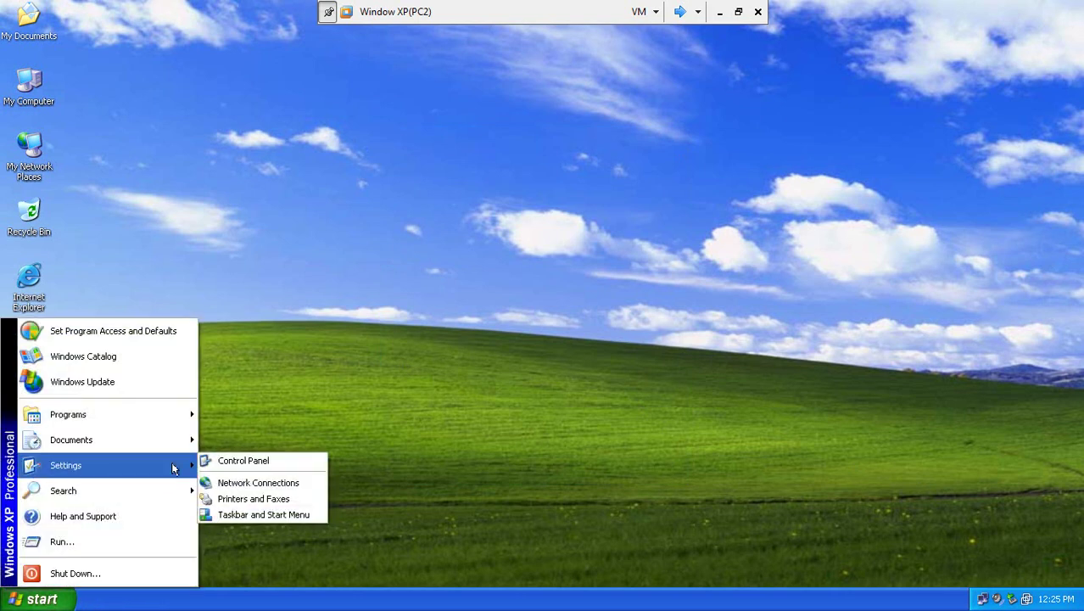
{"action": "left_click", "coordinate": [289, 514]}
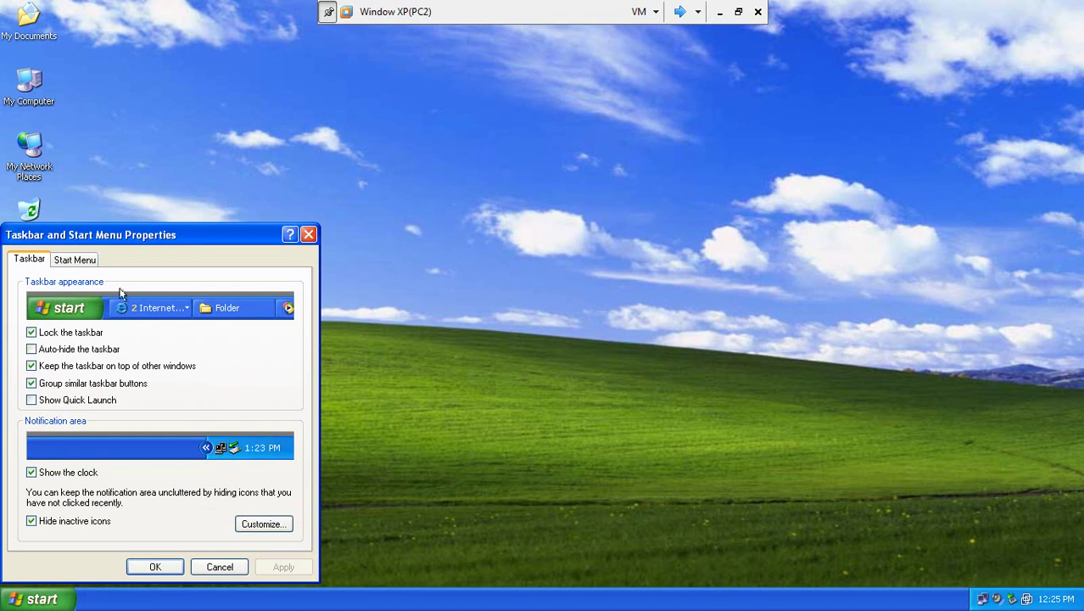
{"action": "left_click", "coordinate": [85, 258]}
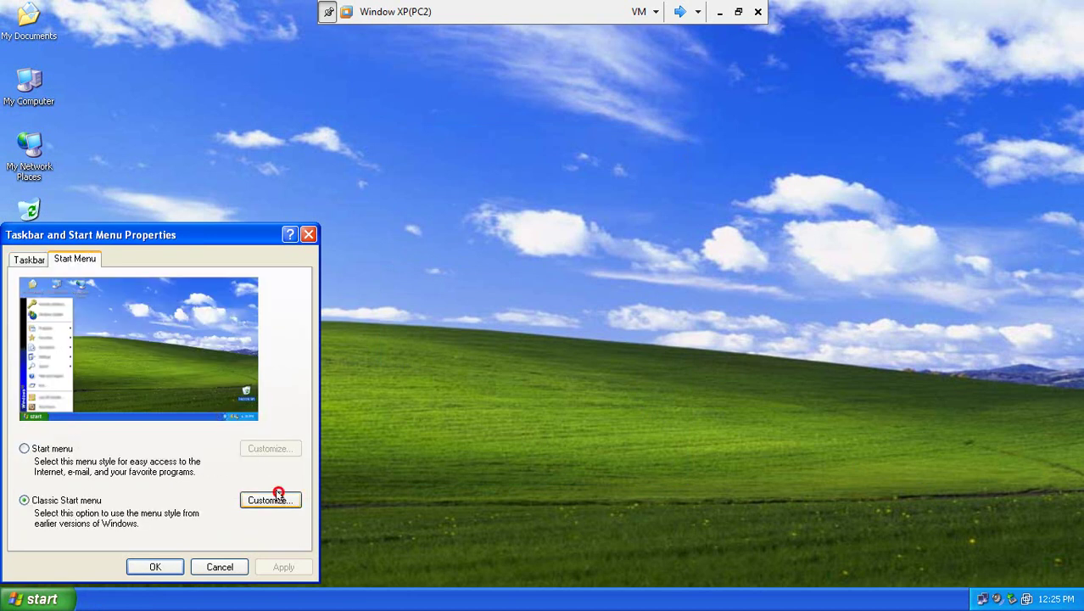
{"action": "left_click", "coordinate": [277, 497]}
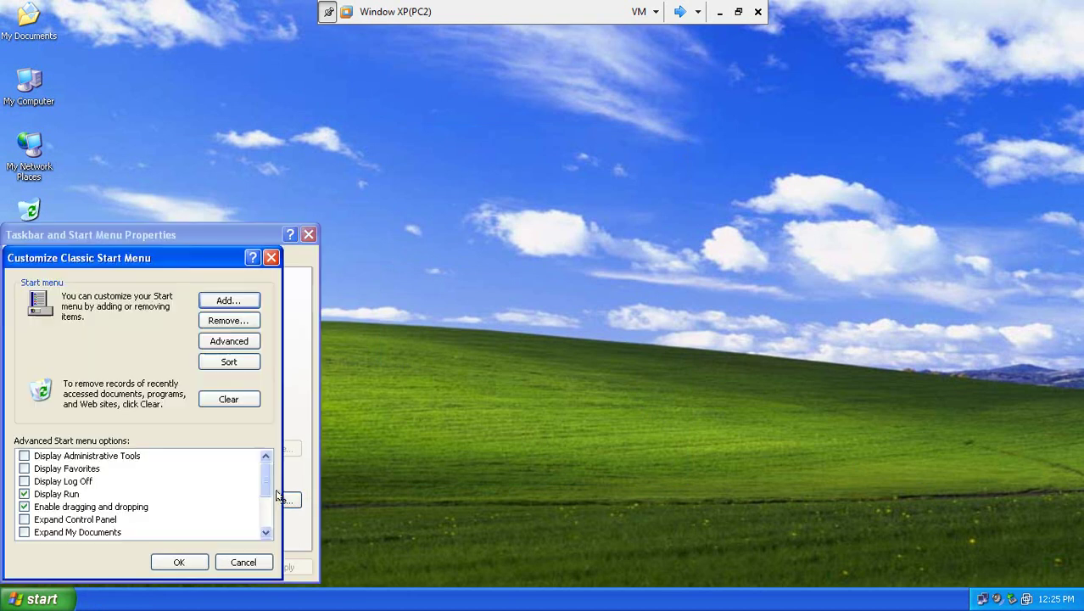
{"action": "left_click", "coordinate": [25, 481]}
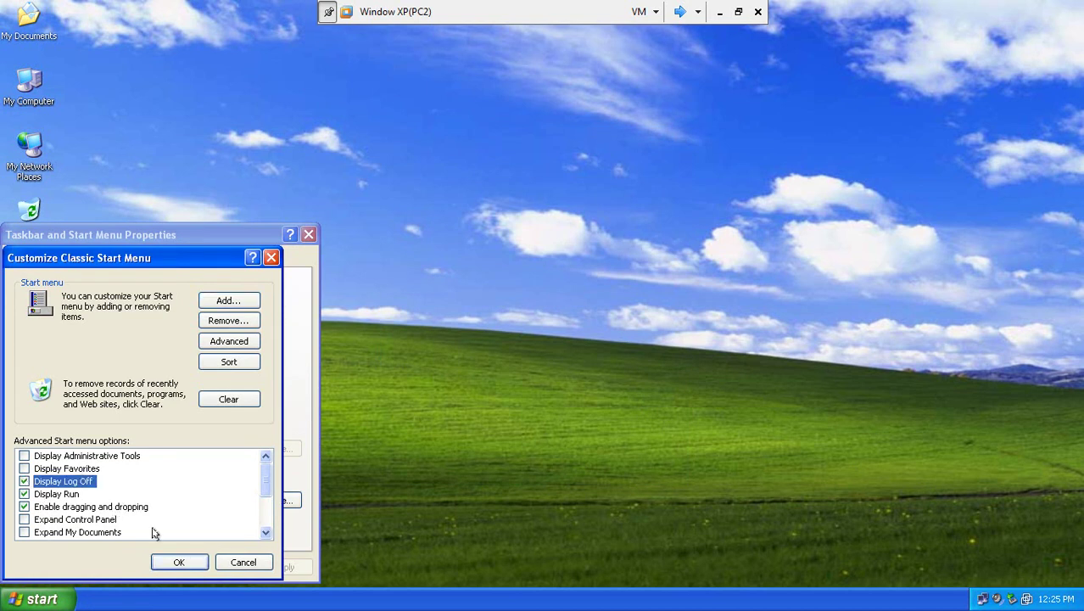
{"action": "left_click", "coordinate": [189, 560]}
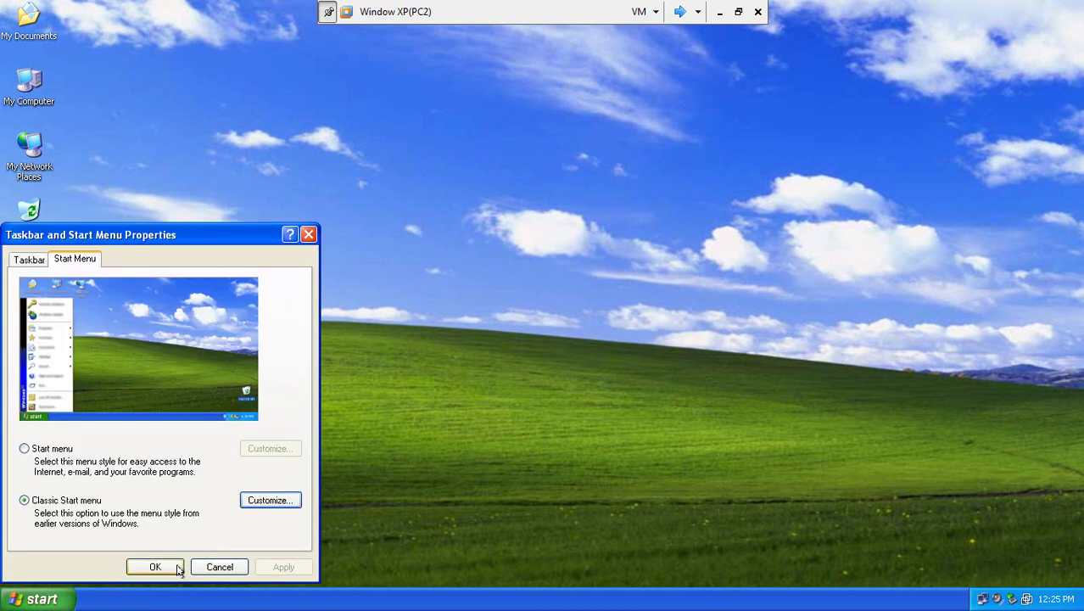
{"action": "left_click", "coordinate": [157, 566]}
- Check that Log Off now appears in the Start menu, then leave full screen and minimize VMware
{"action": "left_click", "coordinate": [42, 598]}
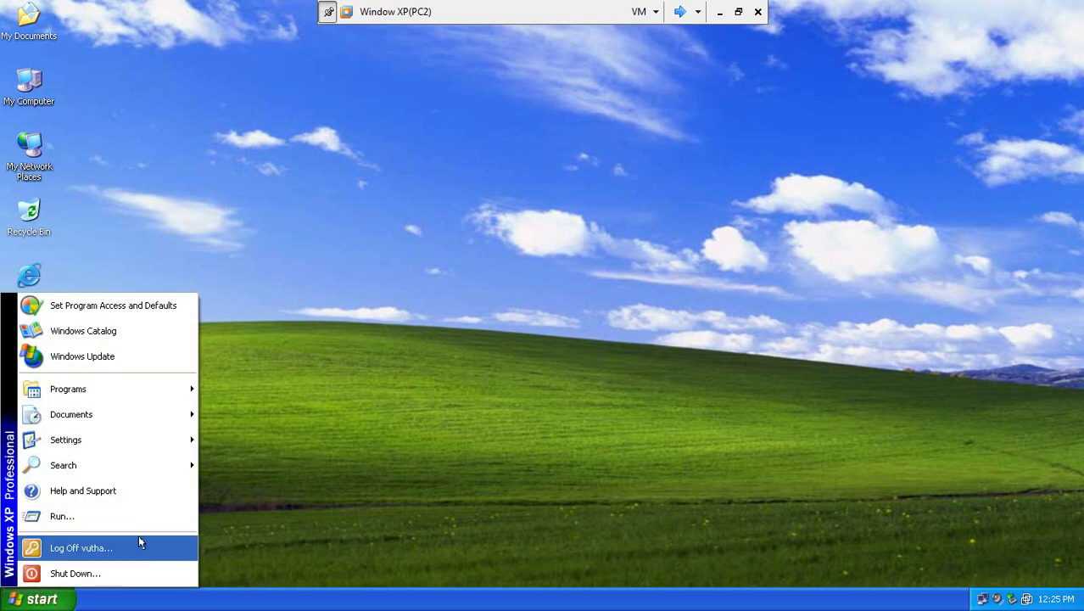
{"action": "left_click", "coordinate": [419, 379]}
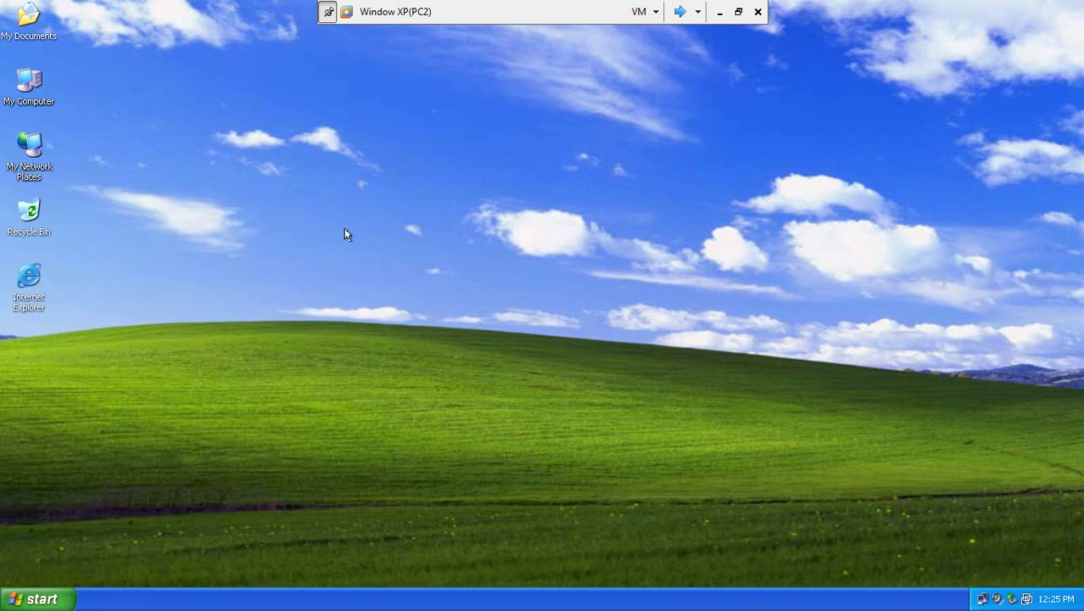
{"action": "key", "text": "ctrl+alt+Return"}
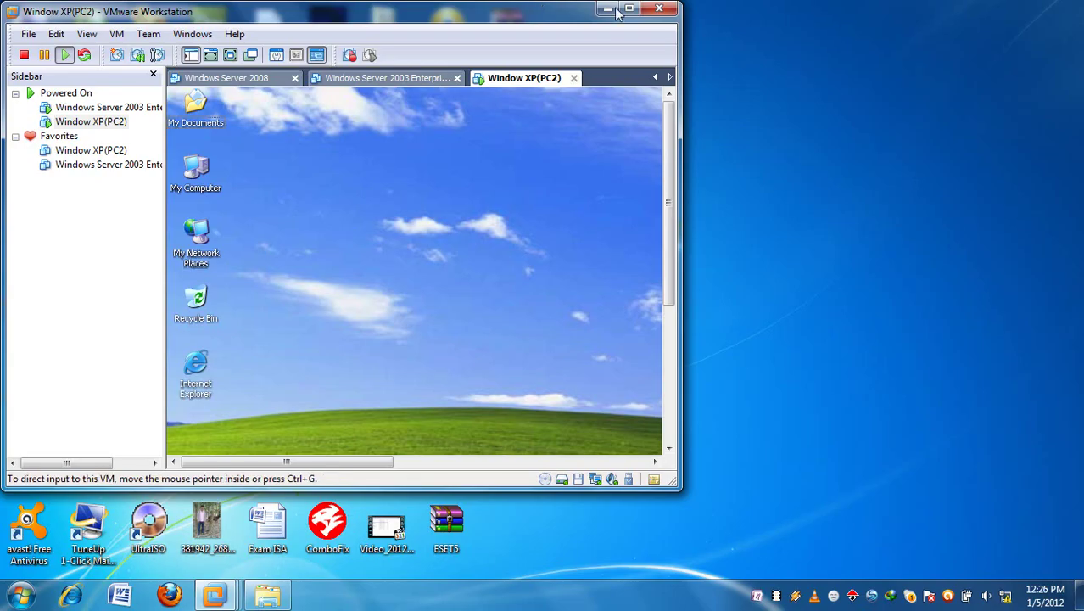
{"action": "left_click", "coordinate": [610, 10]}
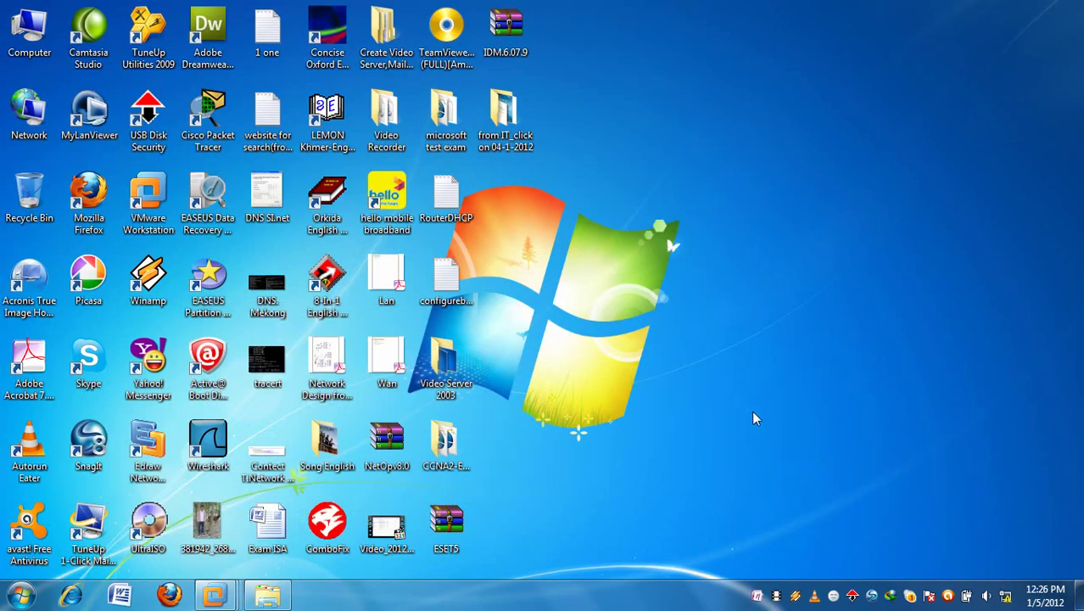